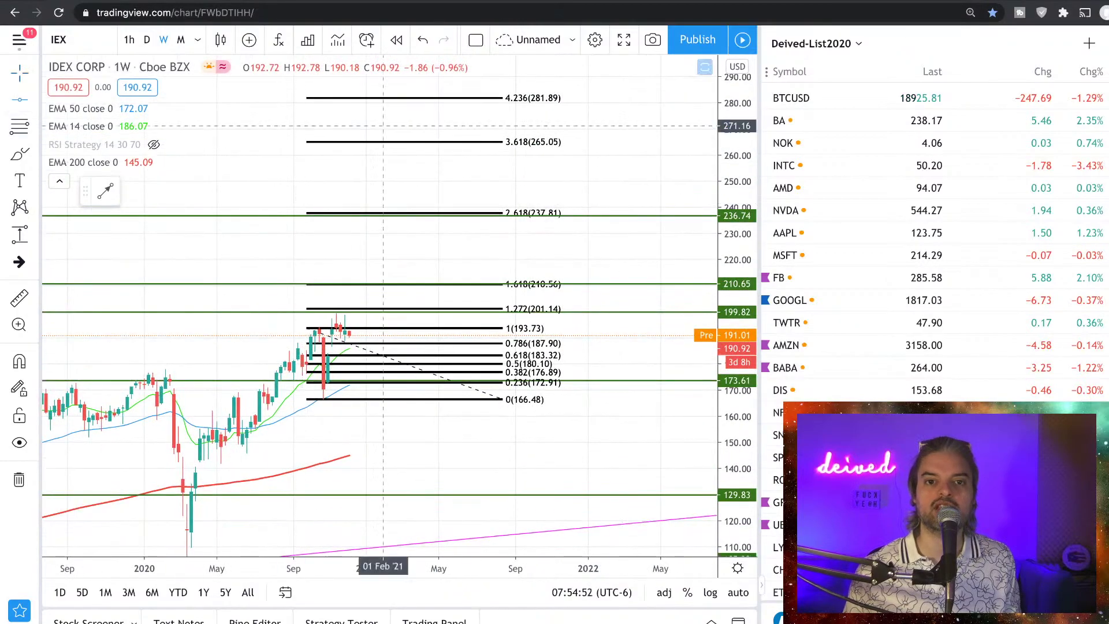
Add a 265.71 resistance line to the IDEX CORP chart and delete the Fibonacci retracement
{"action": "left_click", "coordinate": [384, 141]}
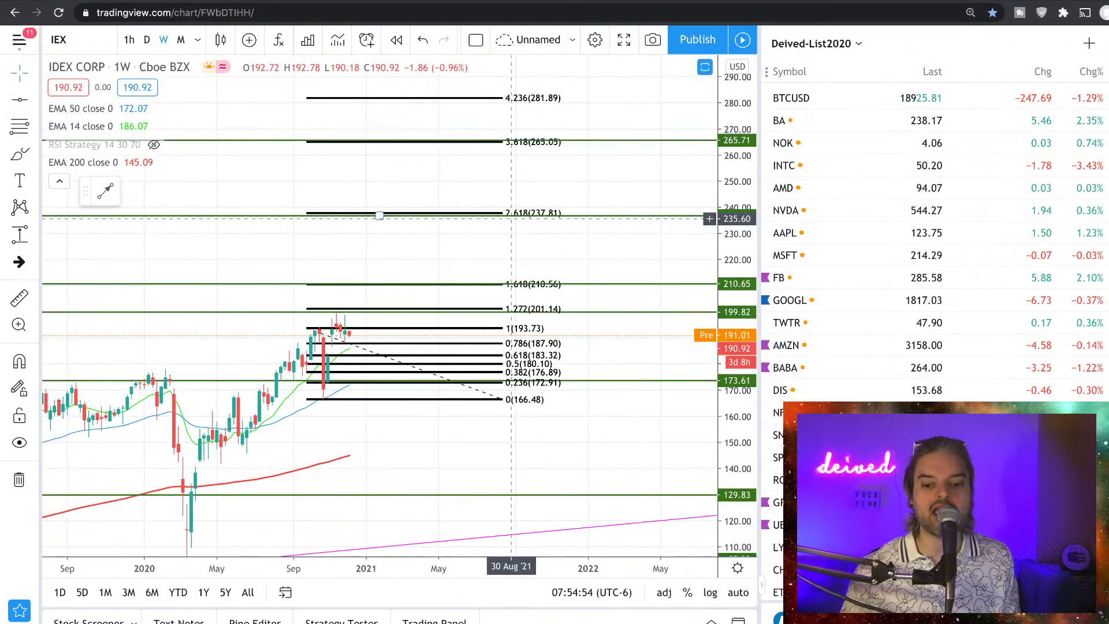
{"action": "left_click", "coordinate": [375, 349]}
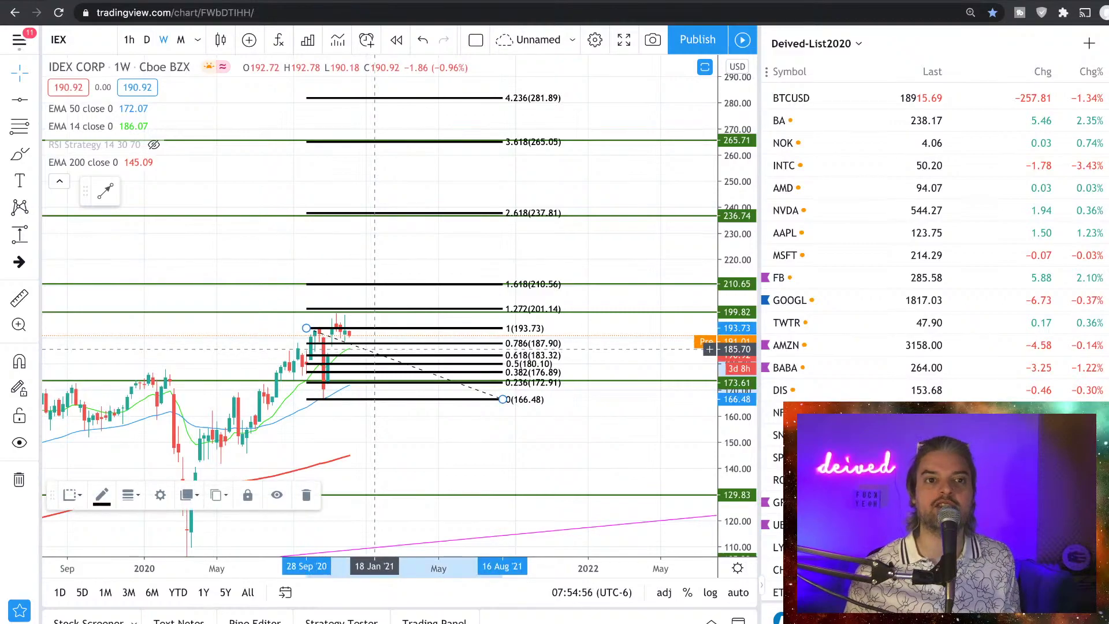
{"action": "key", "text": "Delete"}
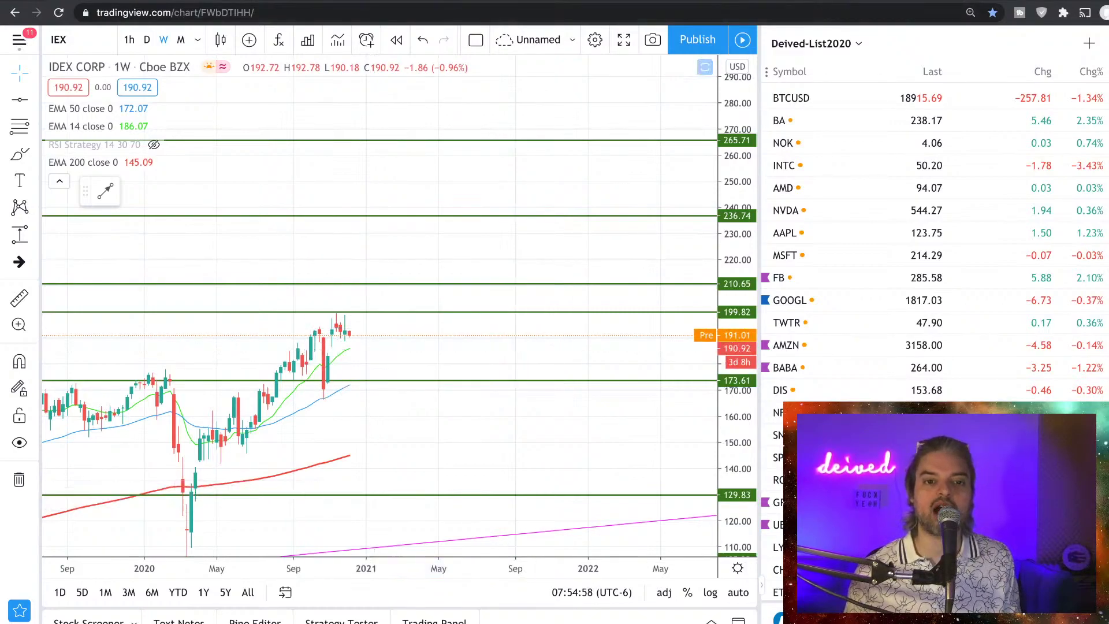
Pan back through earlier price history, then switch to the IDEX news article tab
{"action": "left_click_drag", "start_coordinate": [373, 347], "coordinate": [652, 149]}
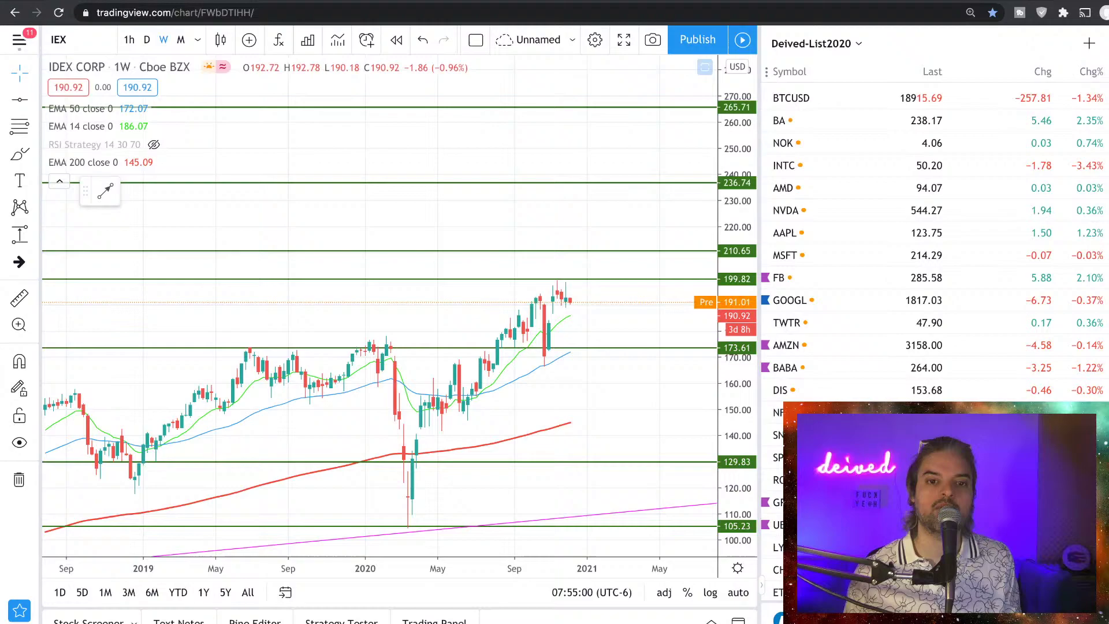
{"action": "scroll", "coordinate": [606, 260], "scroll_direction": "right", "scroll_amount": 3}
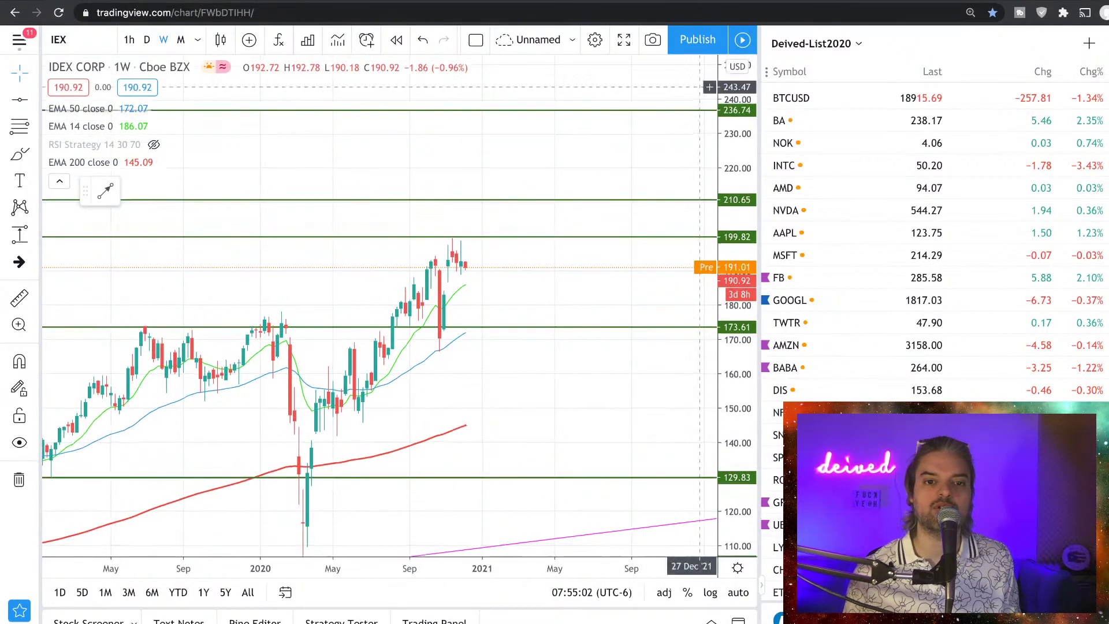
{"action": "scroll", "coordinate": [572, 173], "scroll_direction": "up", "scroll_amount": 2}
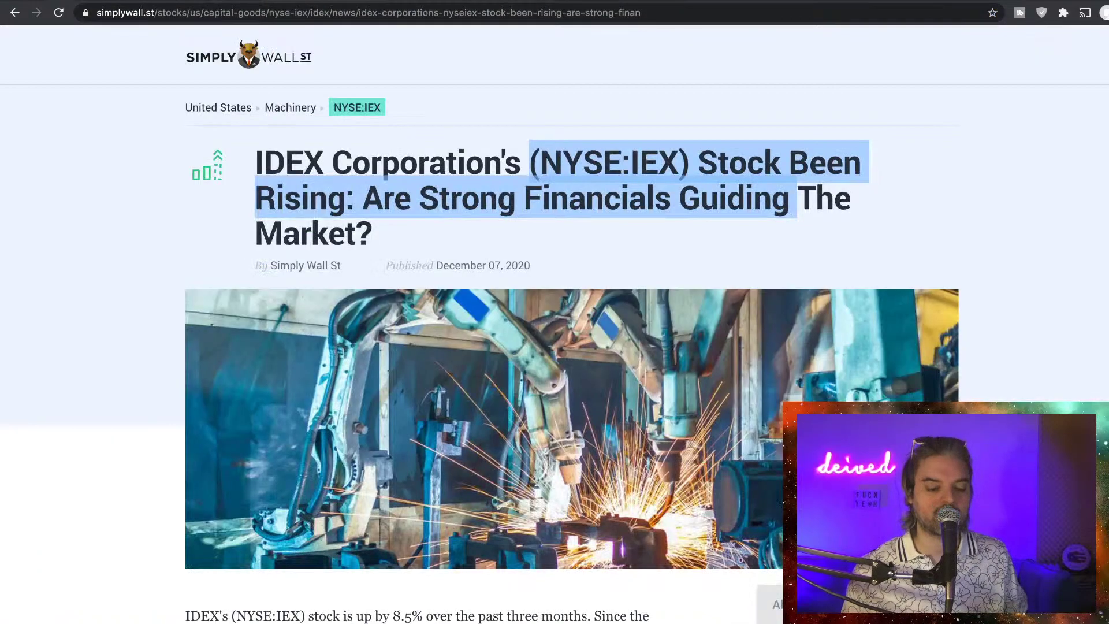
{"action": "key", "text": "ctrl+Tab"}
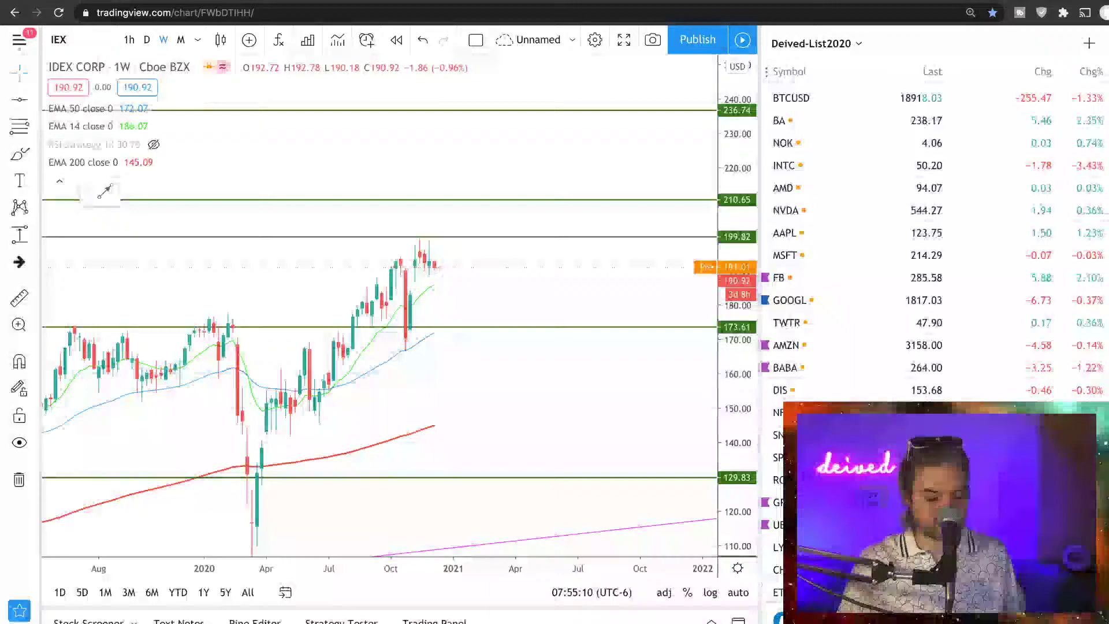
{"action": "key", "text": "ctrl+Tab"}
{"action": "type", "text": "seek"}
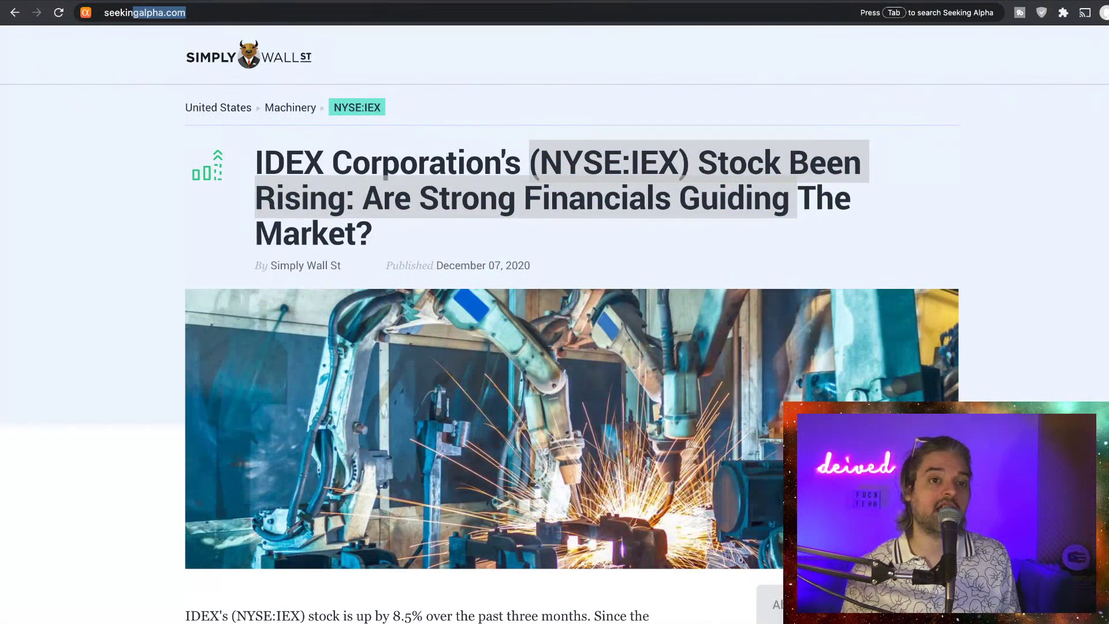
Load seekingalpha.com and open the IDEX (Ideanomics) symbol page from recent searches
{"action": "key", "text": "Return"}
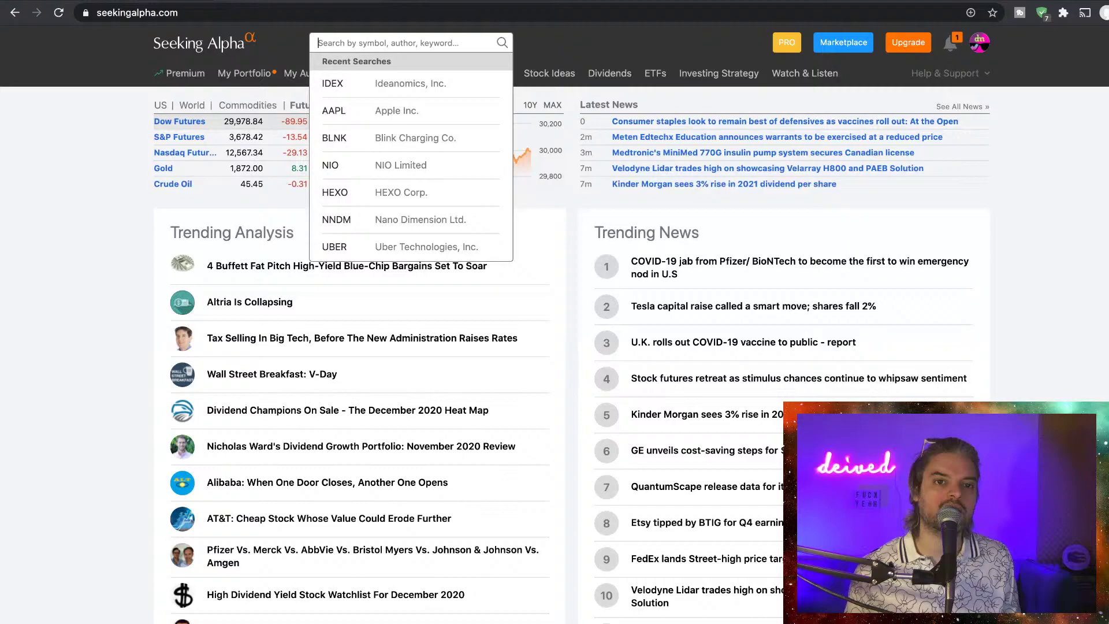
{"action": "key", "text": "Down"}
{"action": "key", "text": "Return"}
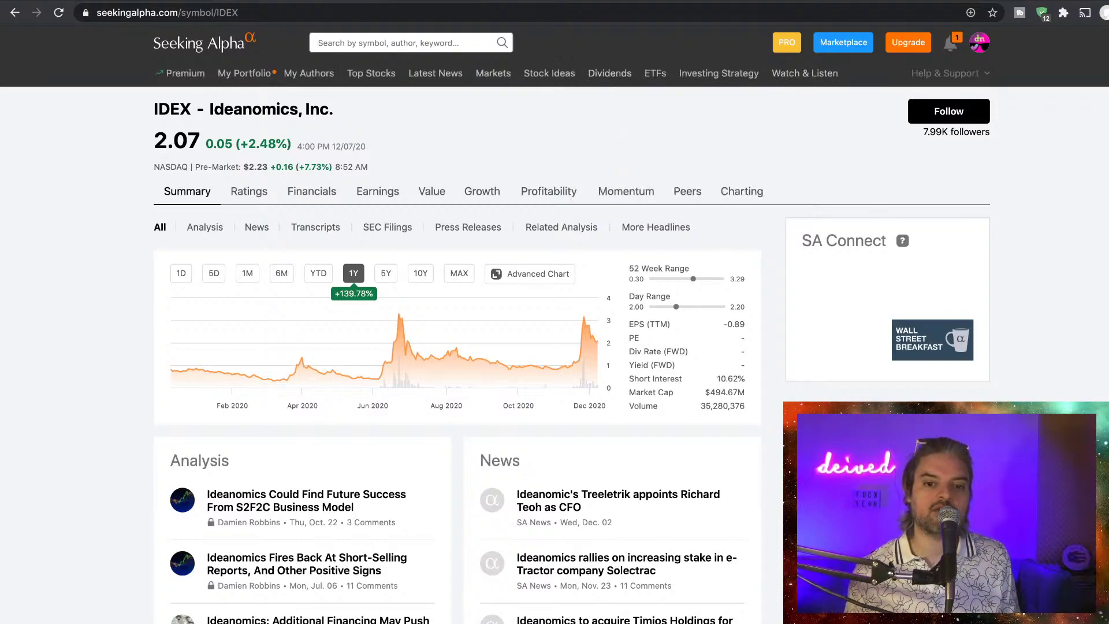
Open the 'Ideanomic's Treeletrik appoints Richard Teoh as CFO' story and highlight 'Treeletrik' in its headline
{"action": "left_click", "coordinate": [618, 500]}
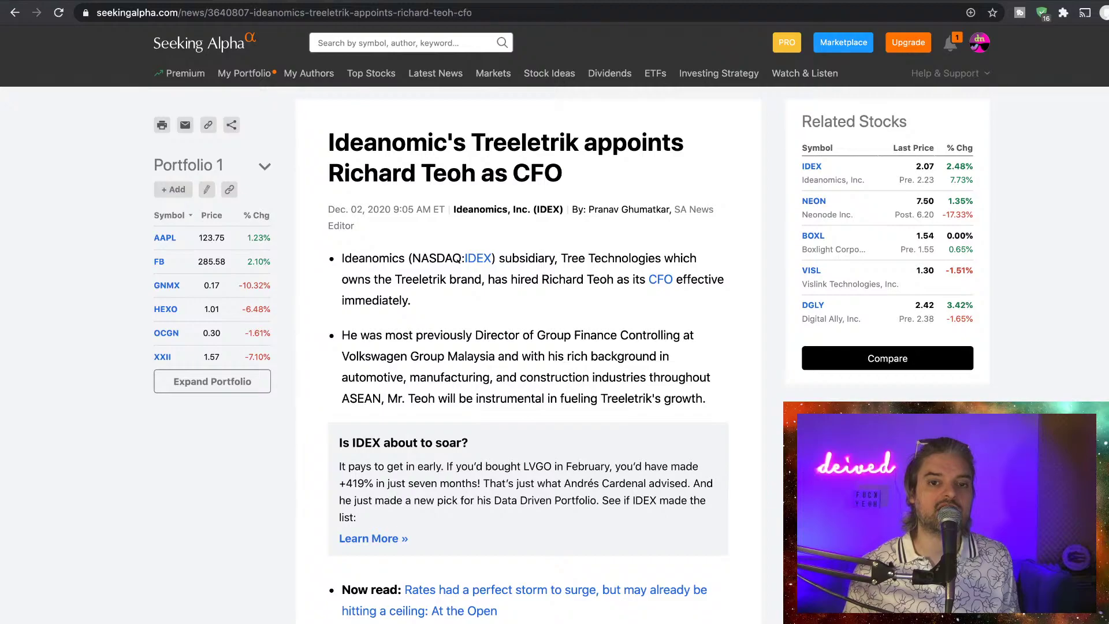
{"action": "mouse_move", "coordinate": [471, 142]}
{"action": "left_mouse_down"}
{"action": "mouse_move", "coordinate": [579, 142]}
{"action": "mouse_move", "coordinate": [328, 142]}
{"action": "left_mouse_up"}
{"action": "left_click", "coordinate": [525, 142]}
{"action": "double_click", "coordinate": [525, 142]}
{"action": "left_click", "coordinate": [523, 142]}
{"action": "left_click", "coordinate": [328, 142]}
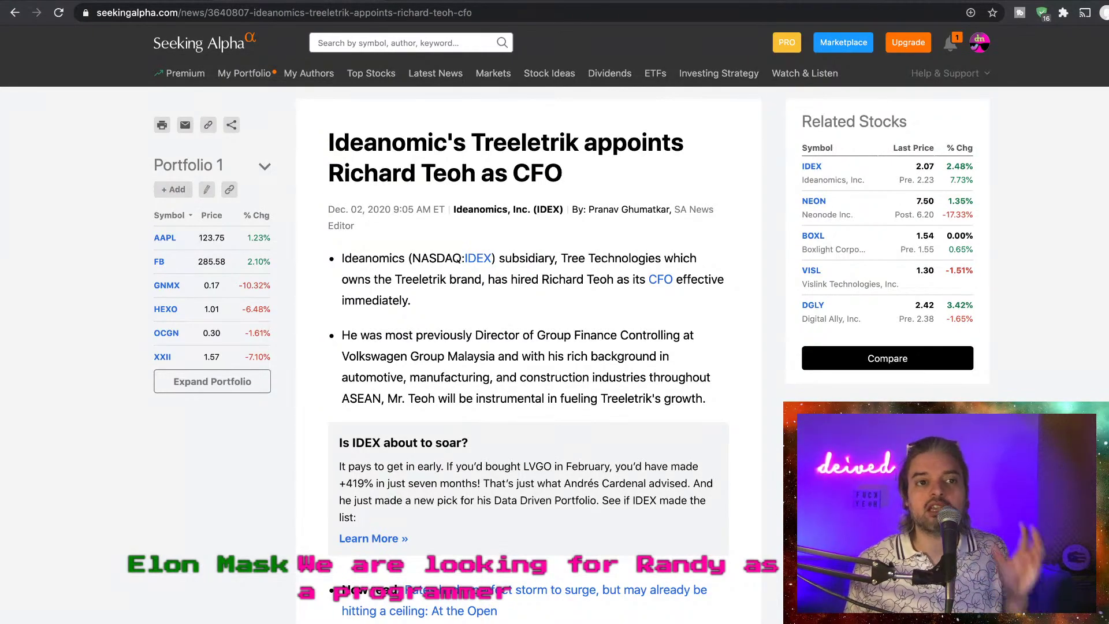
Load the IDEANOMICS INC (NASDAQ) chart from the IDEX symbol search results
{"action": "key", "text": "ctrl+l"}
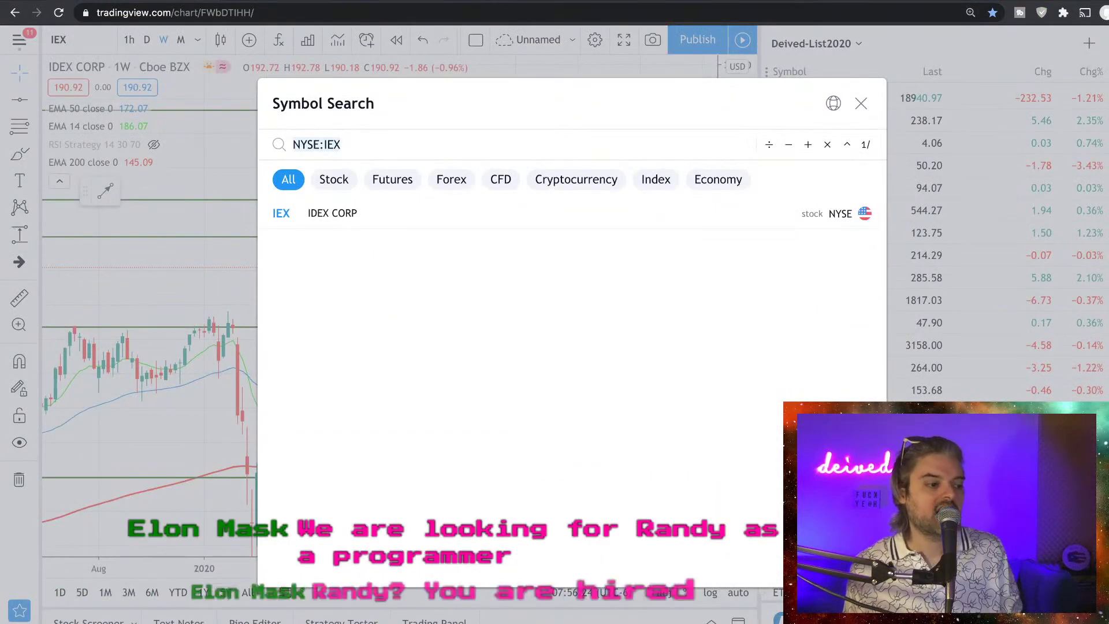
{"action": "type", "text": "IDEX"}
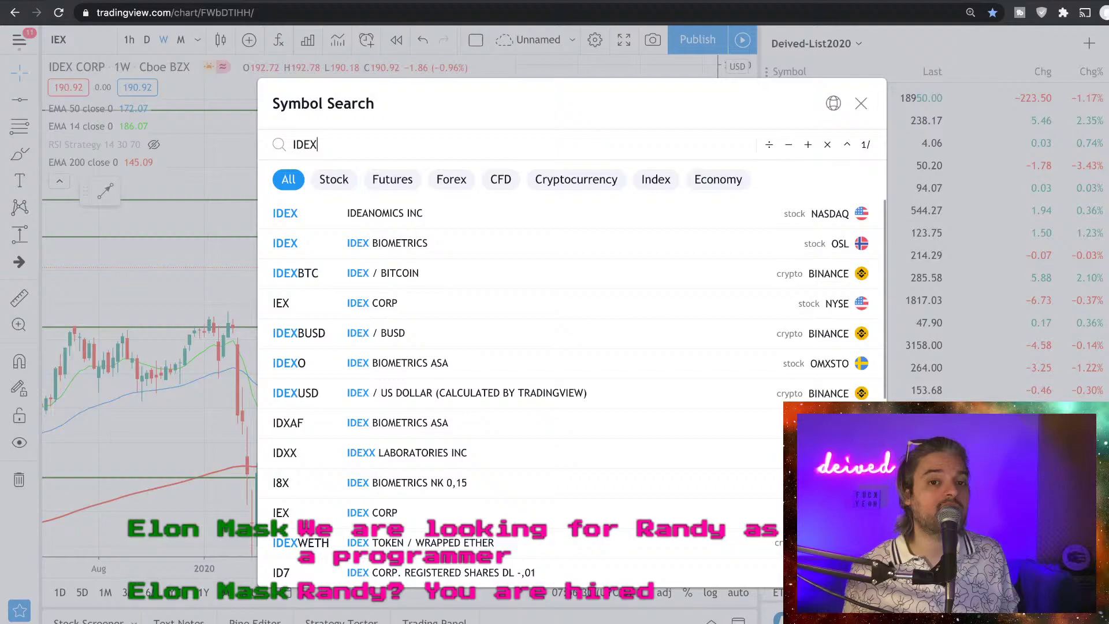
{"action": "key", "text": "Down"}
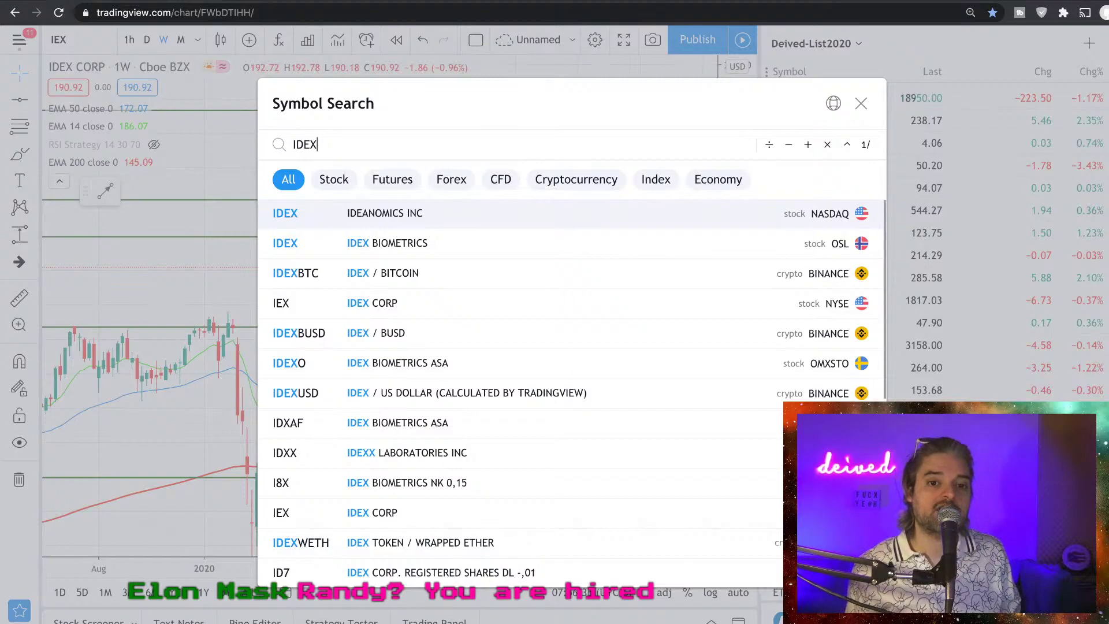
{"action": "key", "text": "Return"}
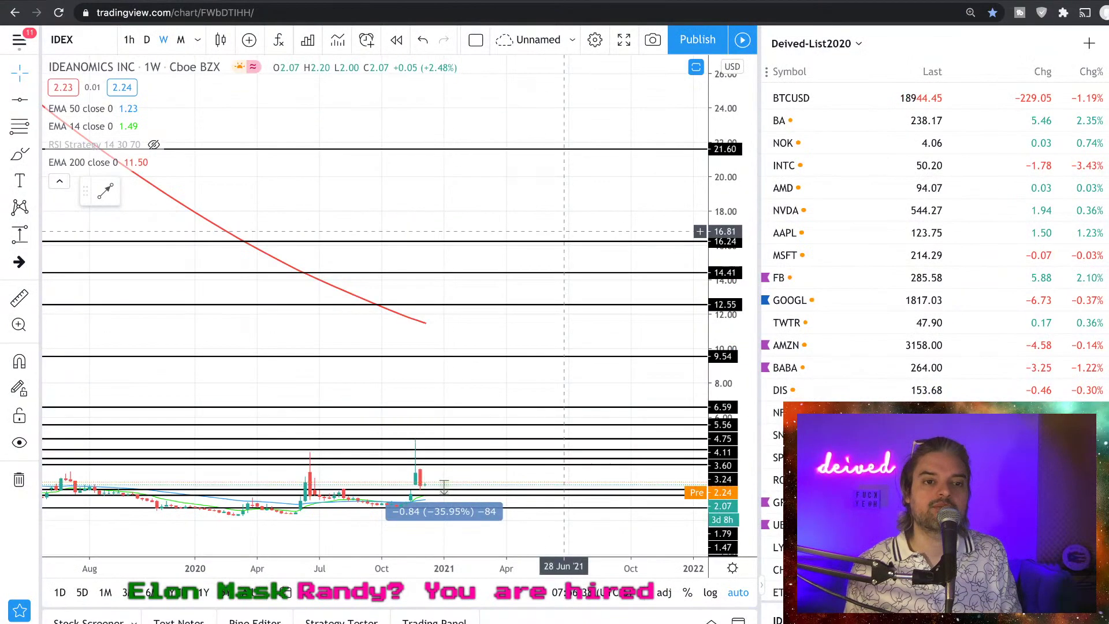
{"action": "type", "text": "1D"}
Move the Ideanomics chart from daily to hourly candles and stretch the price scale
{"action": "key", "text": "Return"}
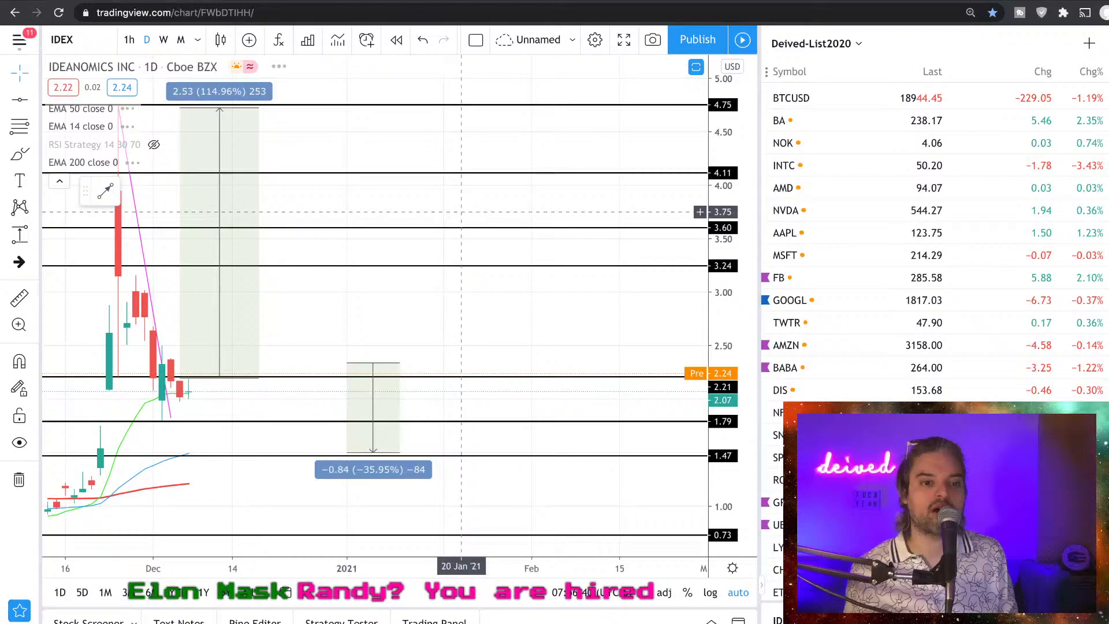
{"action": "scroll", "coordinate": [290, 189], "scroll_direction": "up", "scroll_amount": 5}
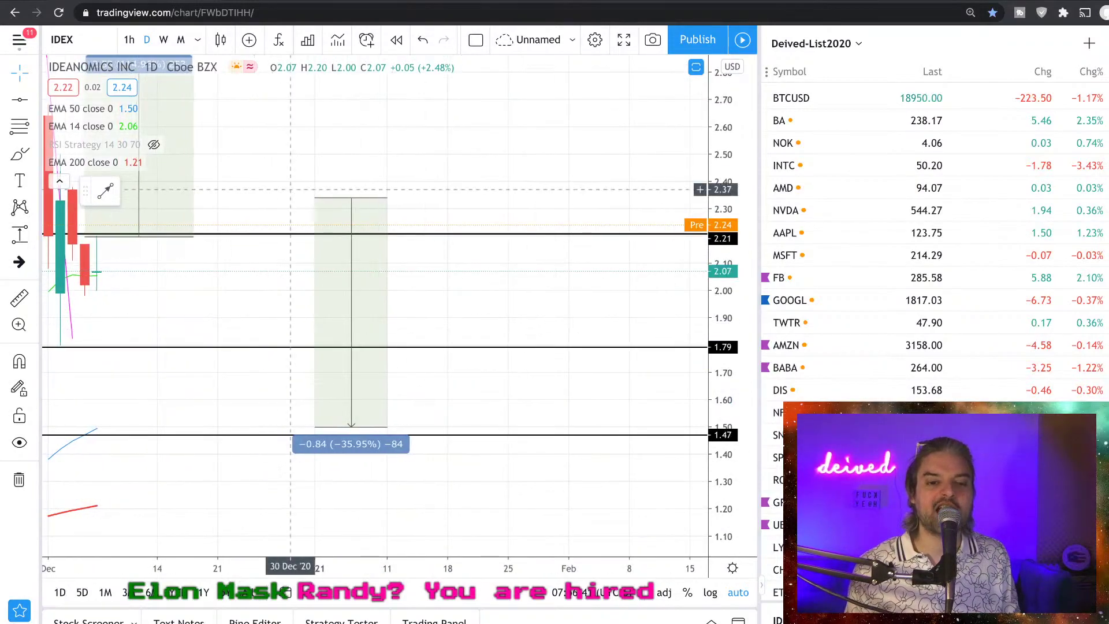
{"action": "left_click_drag", "start_coordinate": [291, 189], "coordinate": [515, 216]}
{"action": "type", "text": "1h"}
{"action": "key", "text": "Return"}
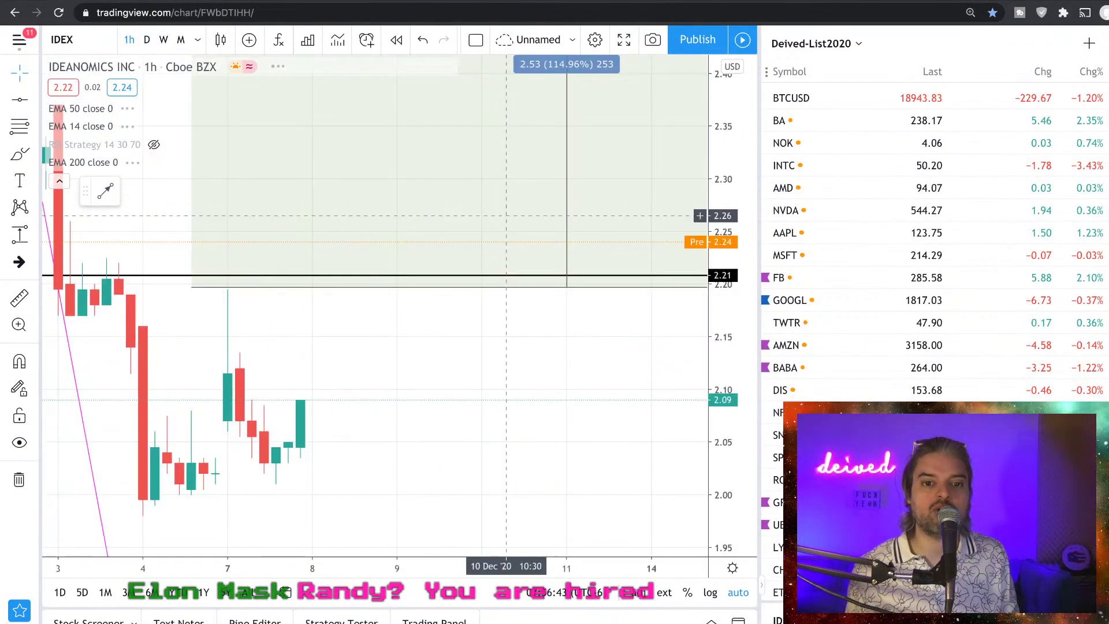
{"action": "scroll", "coordinate": [507, 215], "scroll_direction": "down", "scroll_amount": 2}
{"action": "scroll", "coordinate": [502, 278], "scroll_direction": "down", "scroll_amount": 2}
{"action": "scroll", "coordinate": [498, 338], "scroll_direction": "down", "scroll_amount": 2}
{"action": "scroll", "coordinate": [495, 377], "scroll_direction": "down", "scroll_amount": 1}
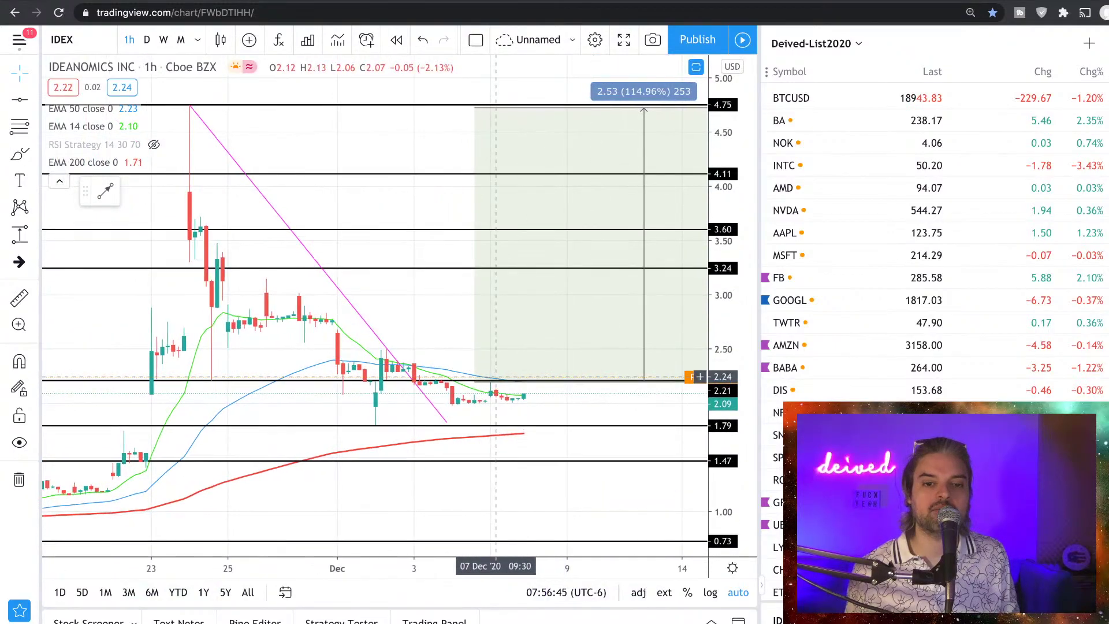
{"action": "scroll", "coordinate": [496, 379], "scroll_direction": "right", "scroll_amount": 3}
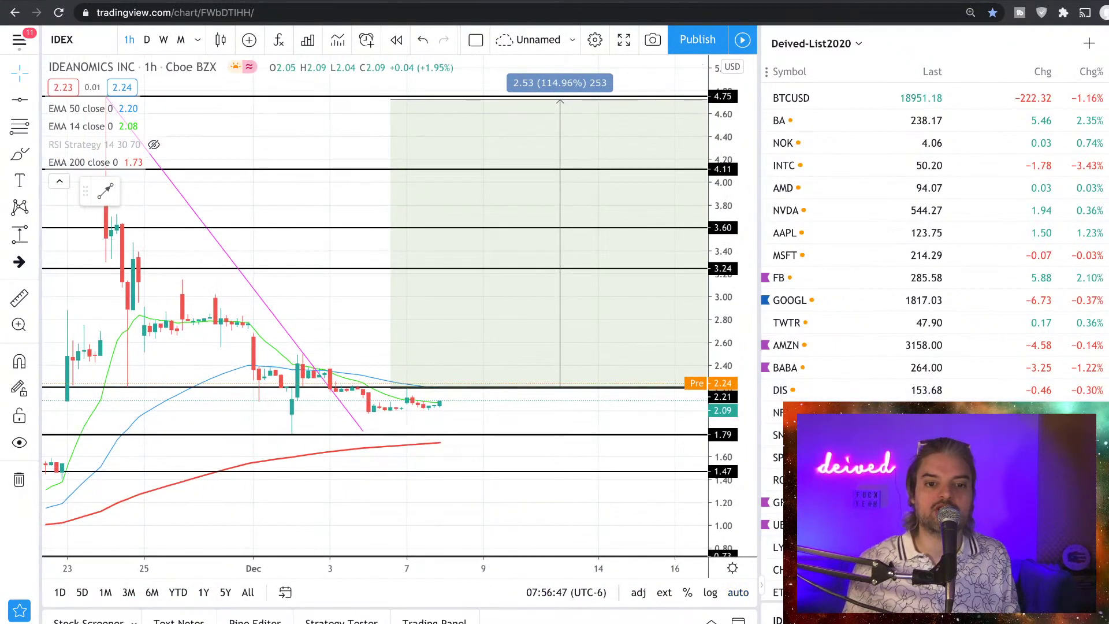
{"action": "left_click_drag", "start_coordinate": [721, 363], "coordinate": [722, 312]}
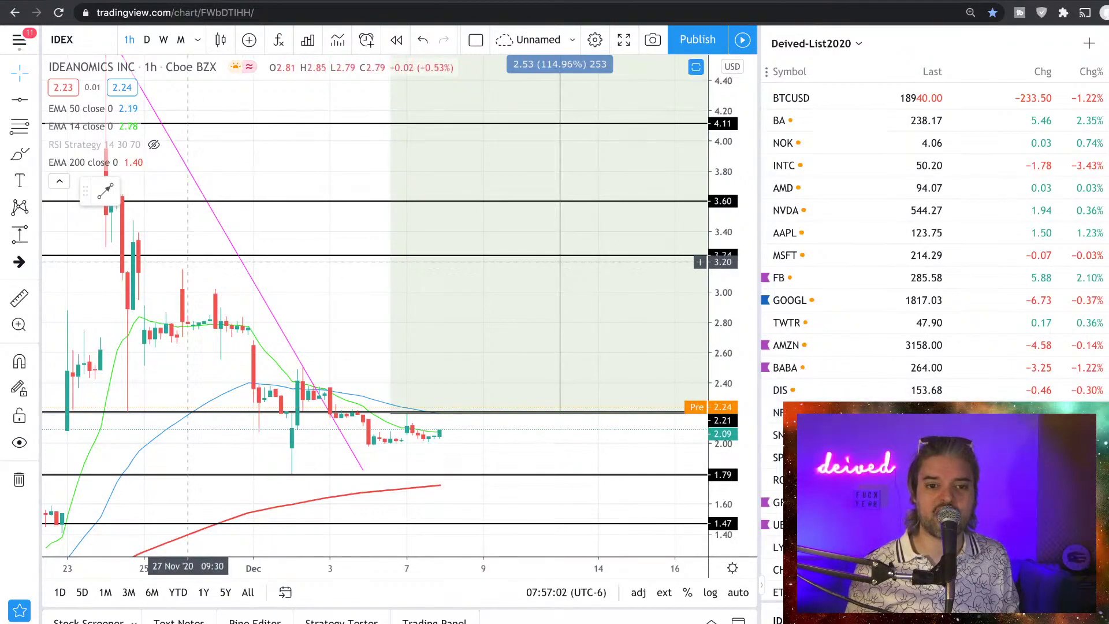
Measure a 6.64% range from the latest candle and compress the scale to show 5.56
{"action": "left_click", "coordinate": [548, 401]}
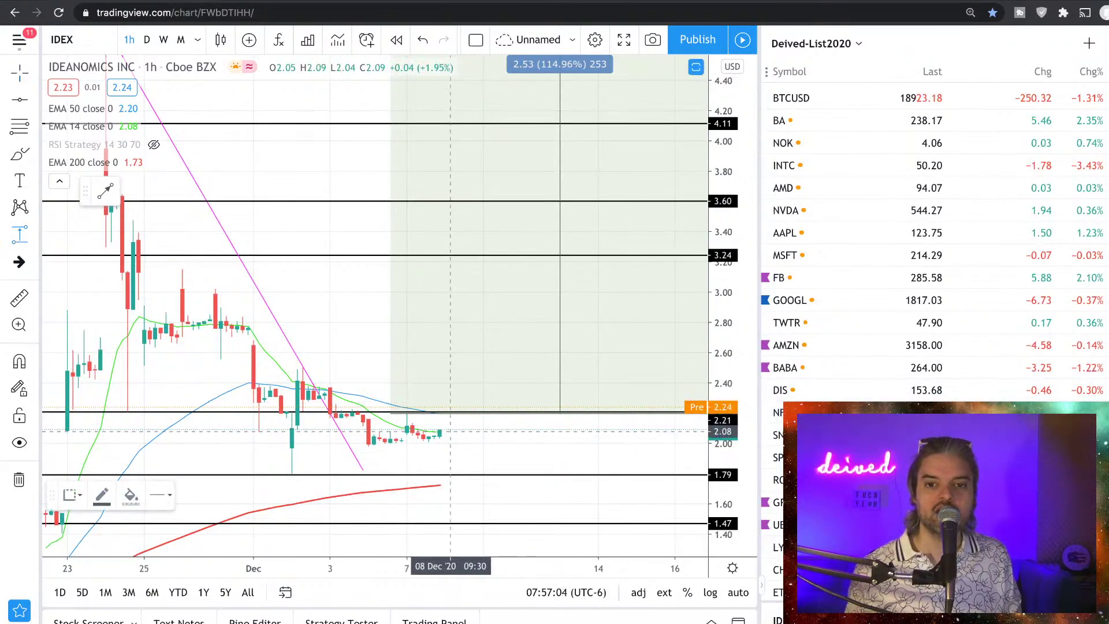
{"action": "left_click", "coordinate": [450, 430]}
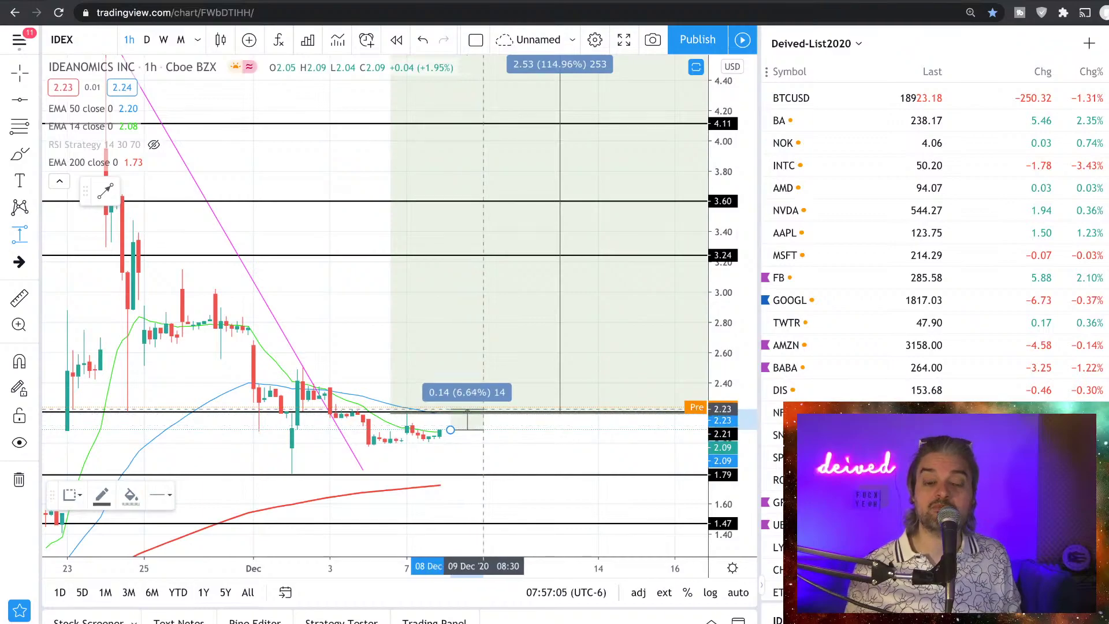
{"action": "left_click", "coordinate": [482, 415]}
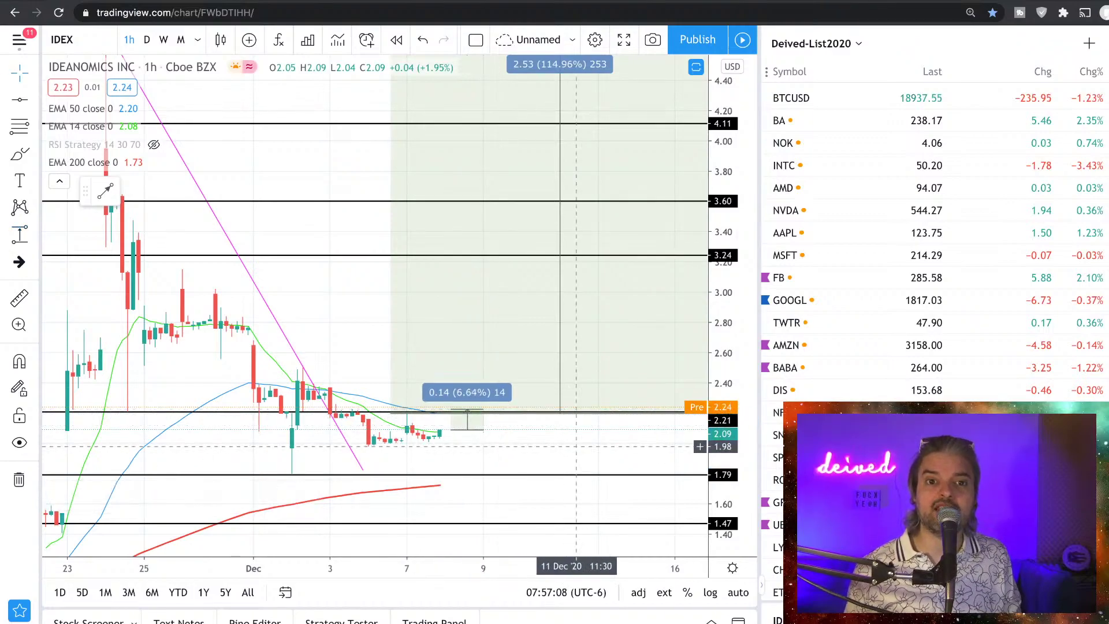
{"action": "left_click_drag", "start_coordinate": [576, 446], "coordinate": [618, 446]}
{"action": "left_click_drag", "start_coordinate": [395, 261], "coordinate": [396, 331]}
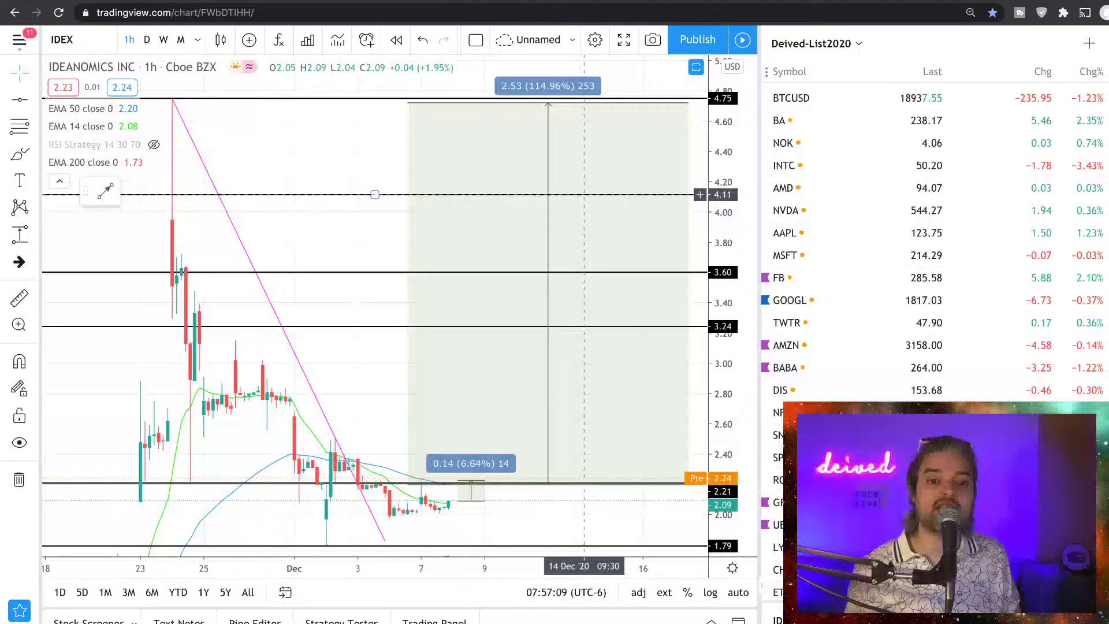
{"action": "left_click_drag", "start_coordinate": [724, 199], "coordinate": [724, 286]}
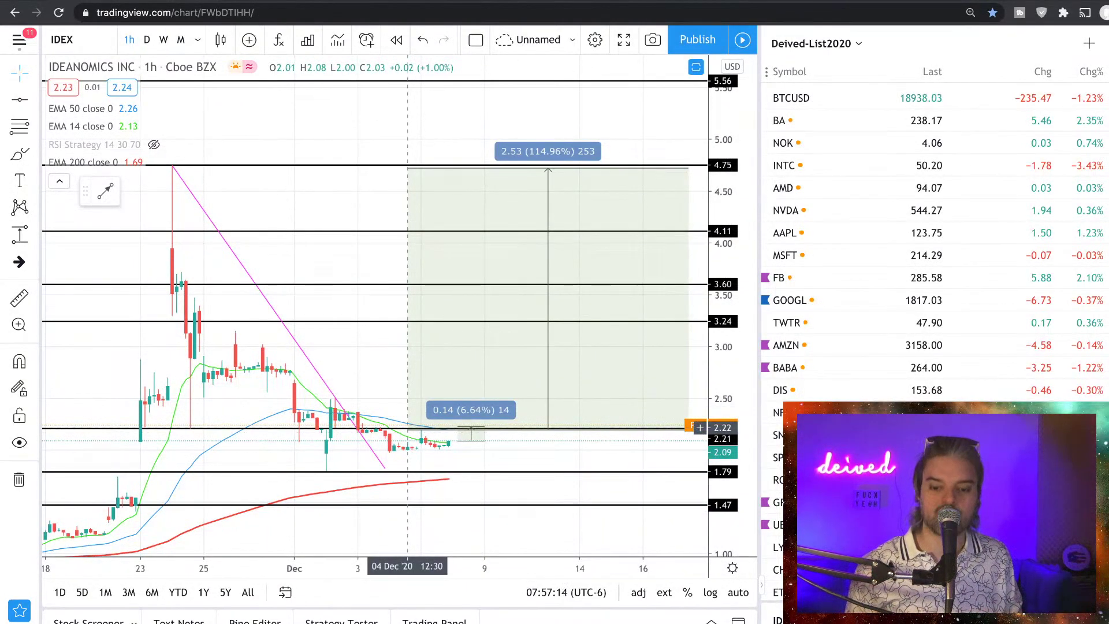
Delete the large upside projection zone and the small 6.64% measurement drawing
{"action": "left_click", "coordinate": [547, 201]}
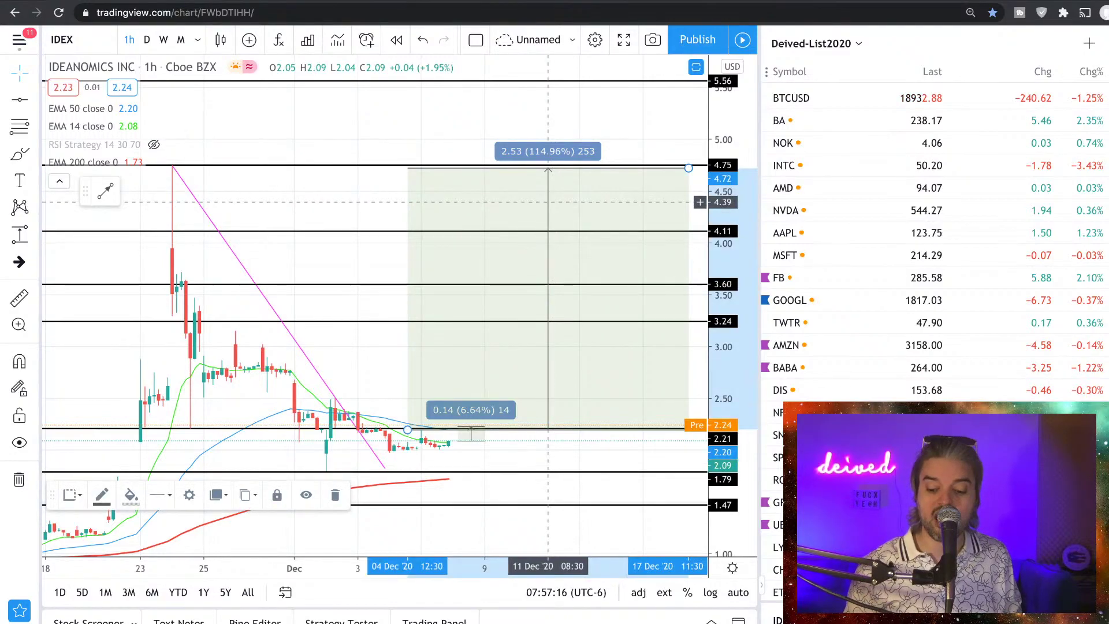
{"action": "key", "text": "Delete"}
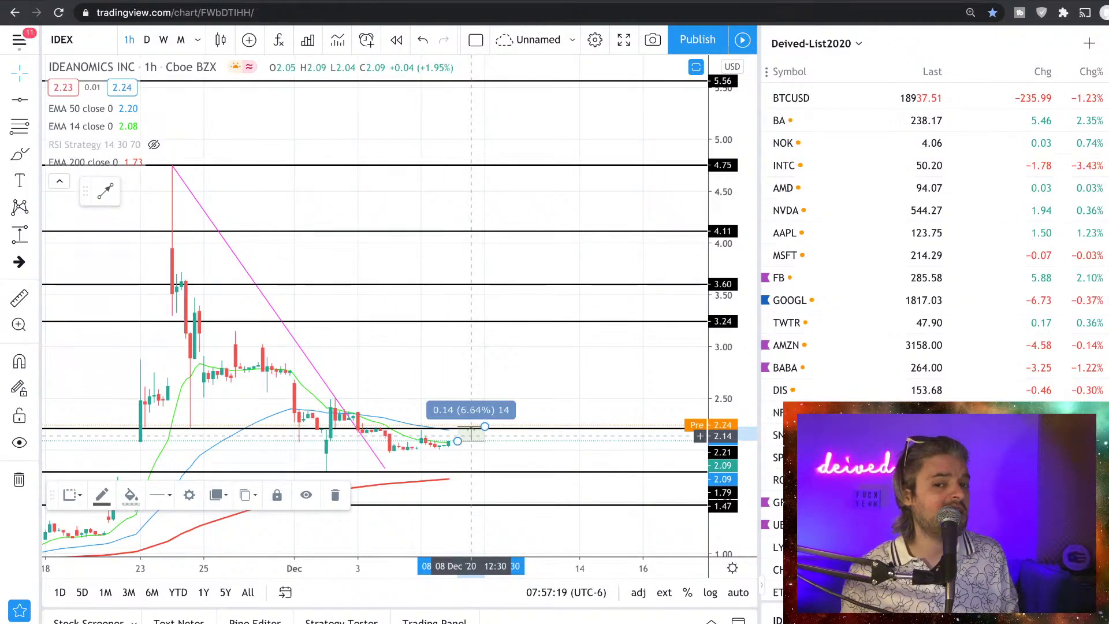
{"action": "key", "text": "Delete"}
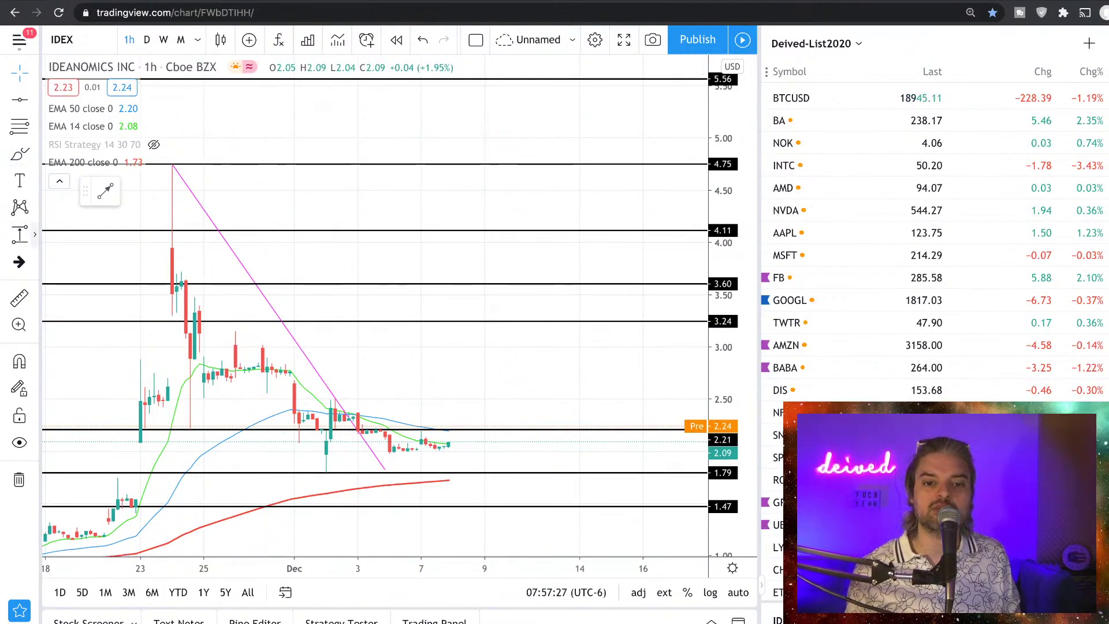
Place an arrow marker at the current price near the latest candles
{"action": "left_click", "coordinate": [19, 260]}
{"action": "left_click", "coordinate": [412, 422]}
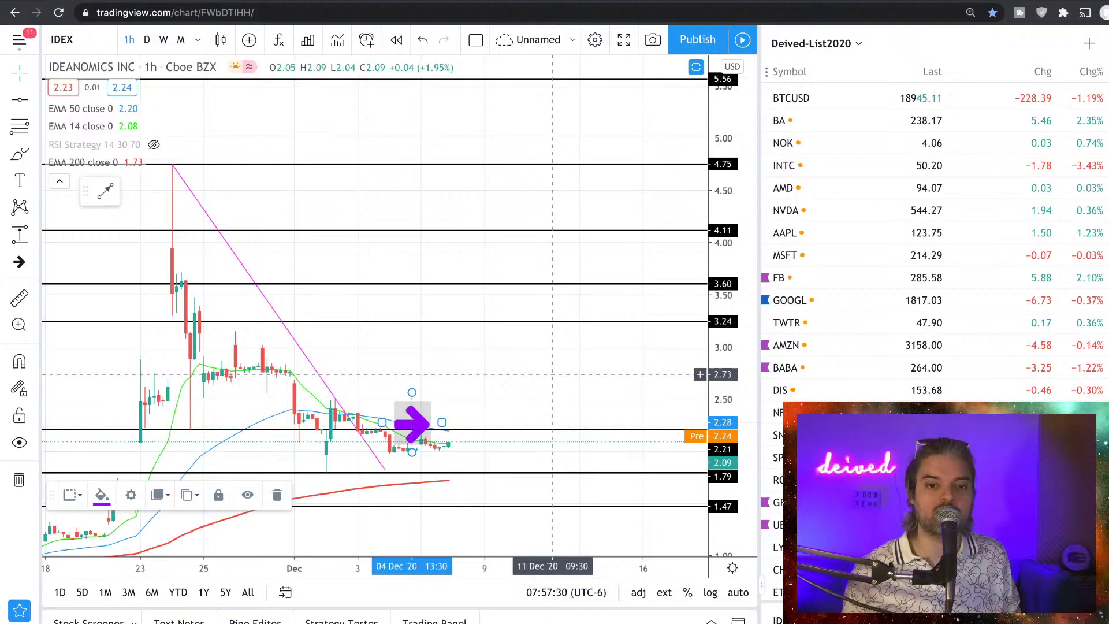
{"action": "left_click_drag", "start_coordinate": [552, 375], "coordinate": [528, 376]}
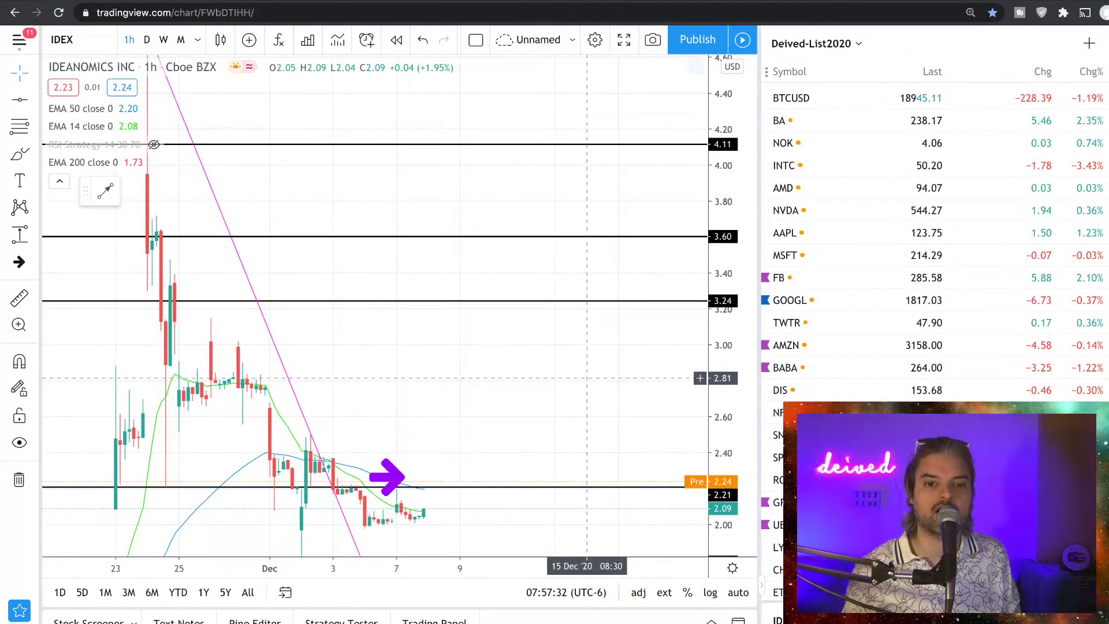
{"action": "scroll", "coordinate": [587, 378], "scroll_direction": "up", "scroll_amount": 5}
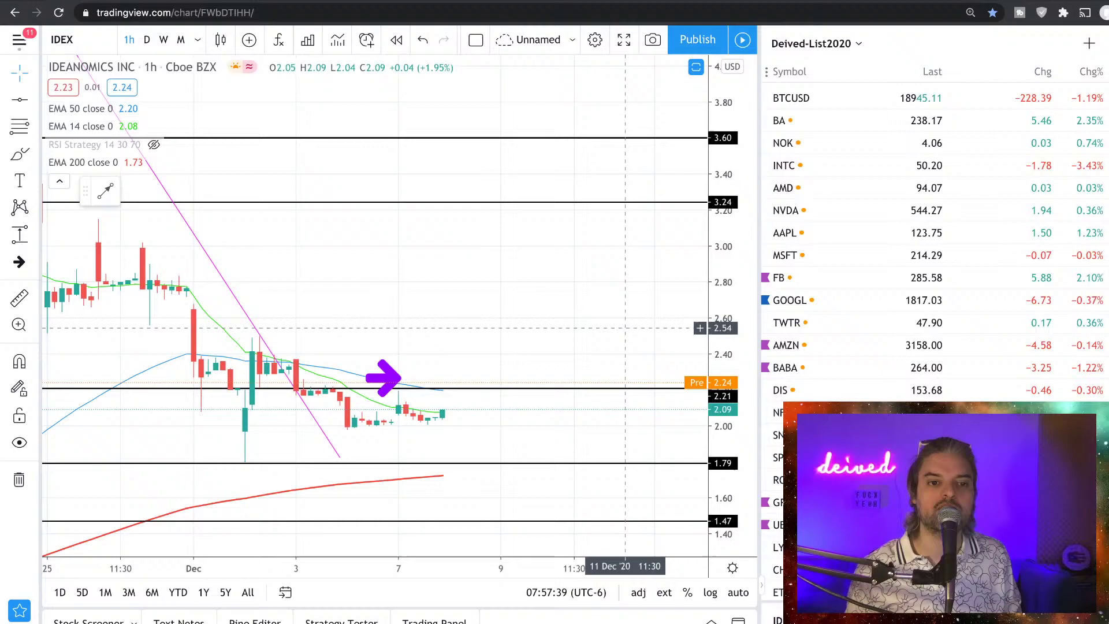
Add a horizontal level line at 2.49
{"action": "left_click", "coordinate": [19, 100]}
{"action": "left_click", "coordinate": [375, 338]}
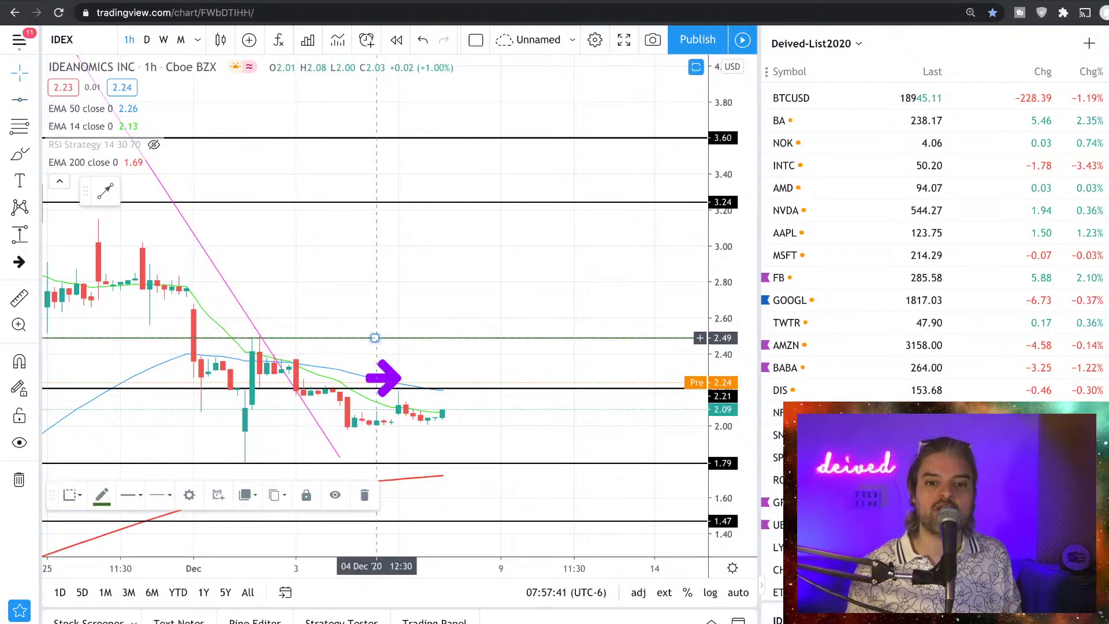
{"action": "left_click", "coordinate": [516, 264]}
{"action": "scroll", "coordinate": [516, 265], "scroll_direction": "down", "scroll_amount": 3}
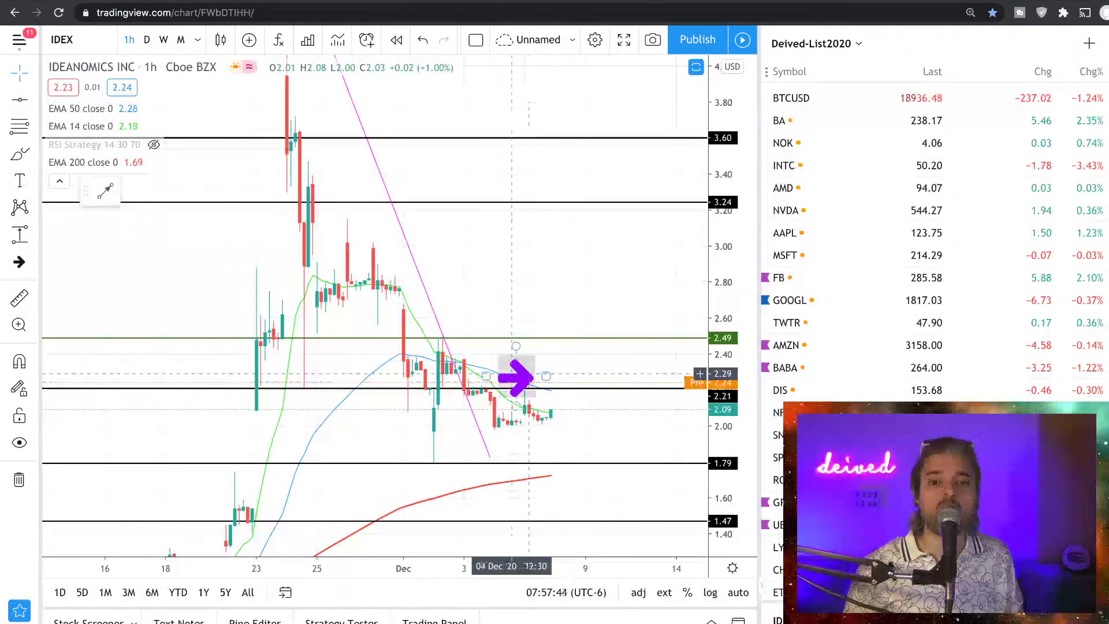
Delete the purple arrow, expand the price scale to show all levels, and open a new tab
{"action": "left_click", "coordinate": [514, 374]}
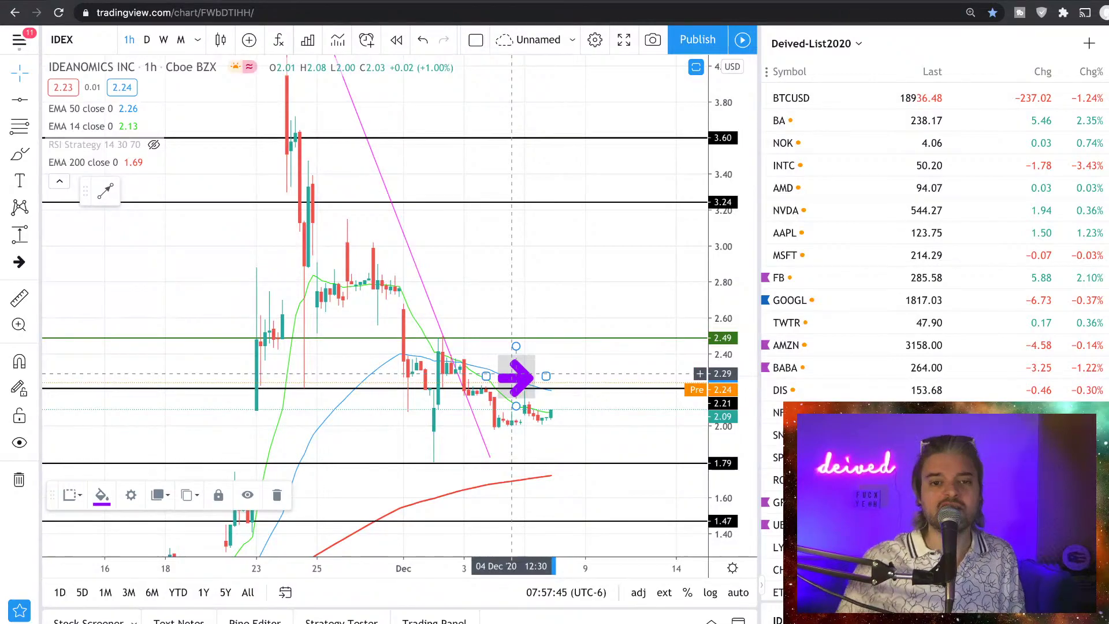
{"action": "key", "text": "Delete"}
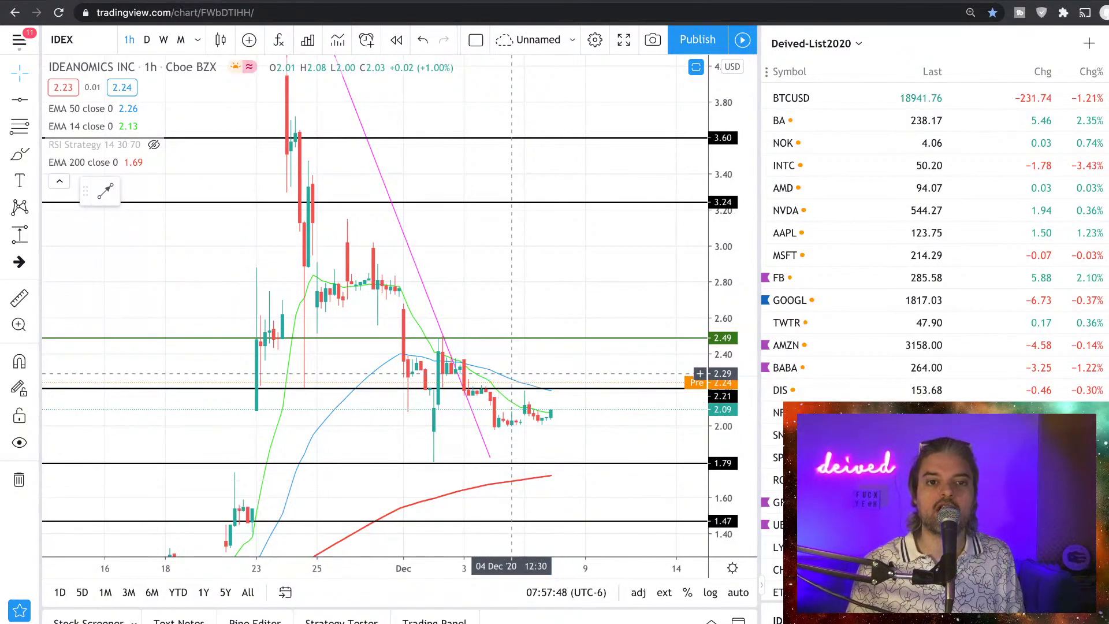
{"action": "left_click_drag", "start_coordinate": [723, 260], "coordinate": [723, 364]}
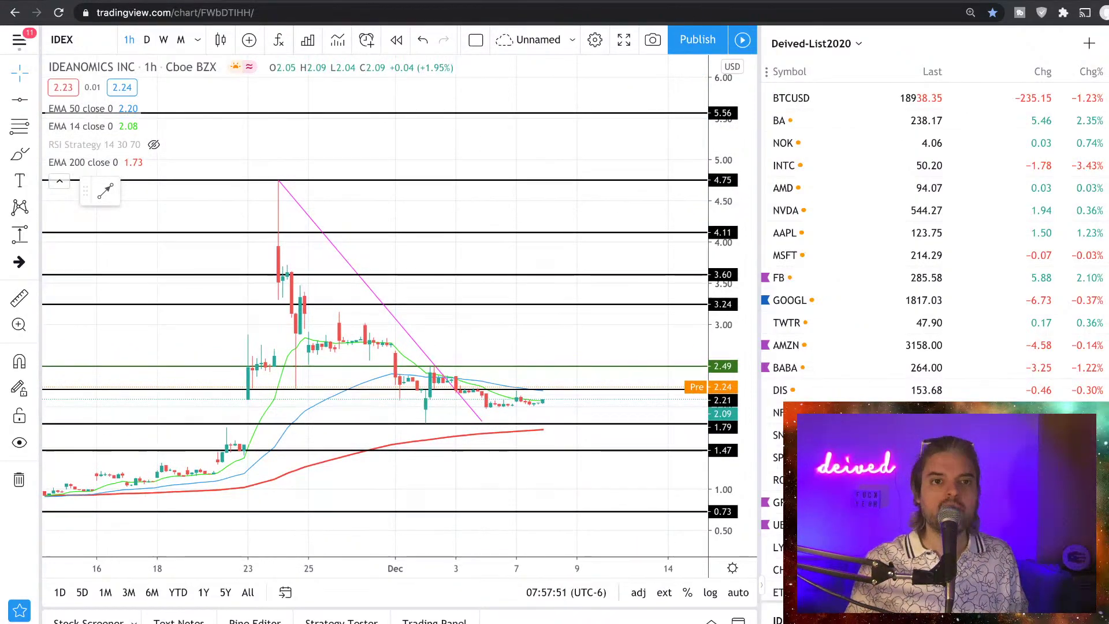
{"action": "key", "text": "ctrl+t"}
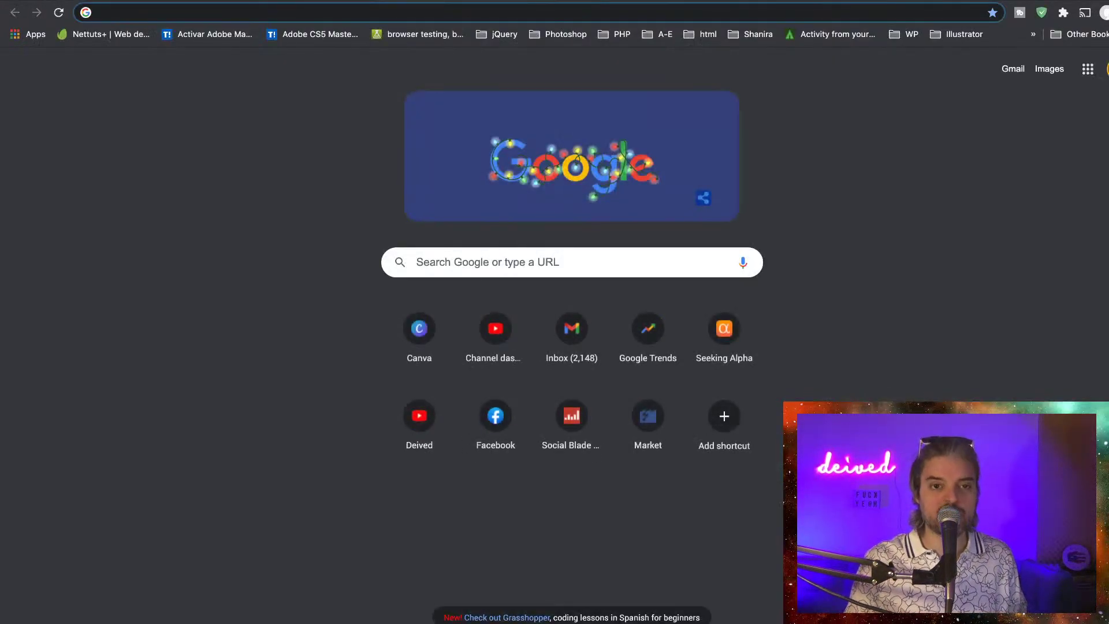
{"action": "type", "text": "ID"}
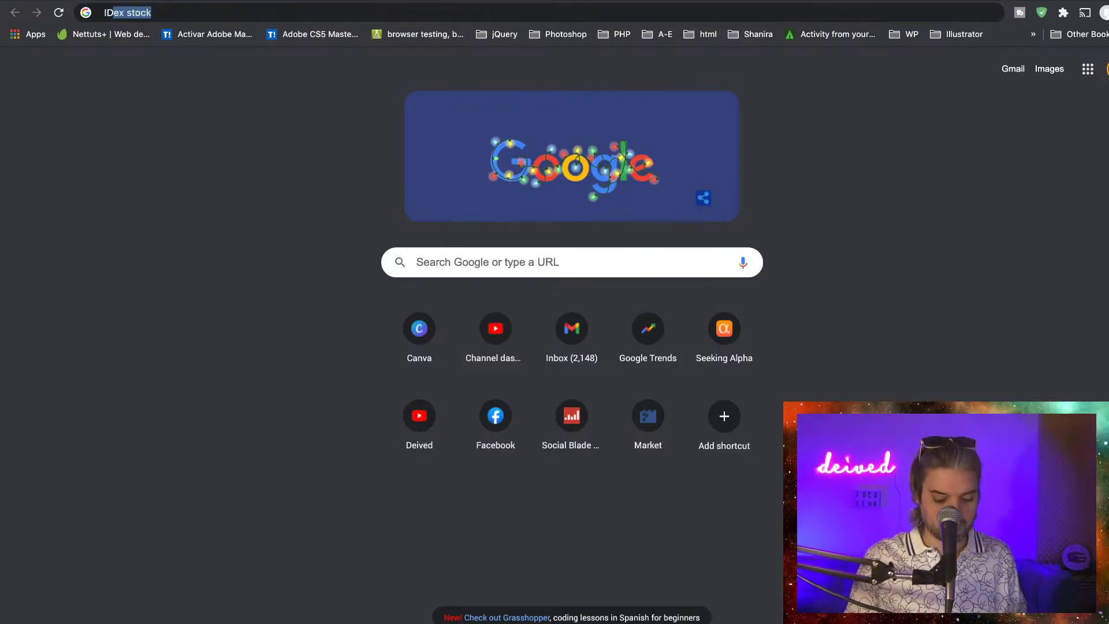
{"action": "type", "text": "EX twitte"}
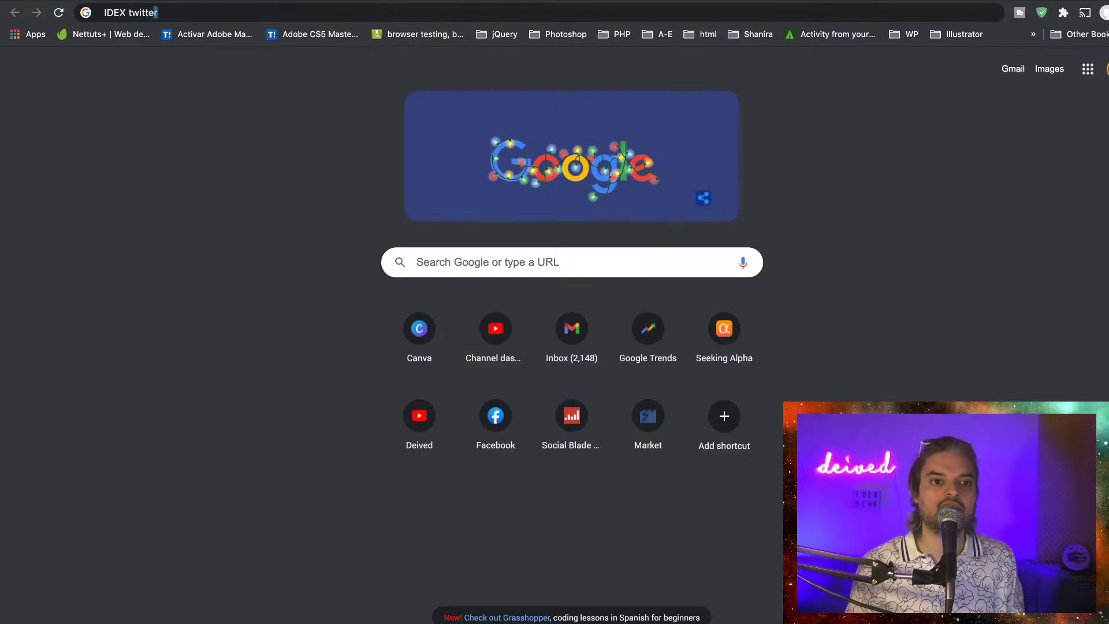
{"action": "key", "text": "Return"}
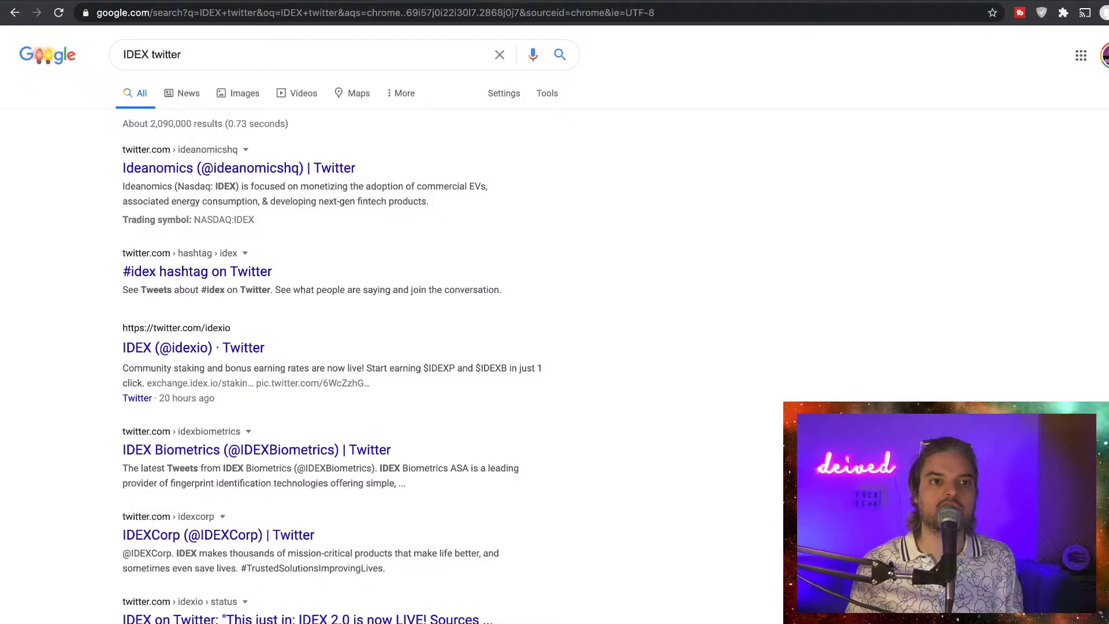
{"action": "left_click", "coordinate": [239, 168]}
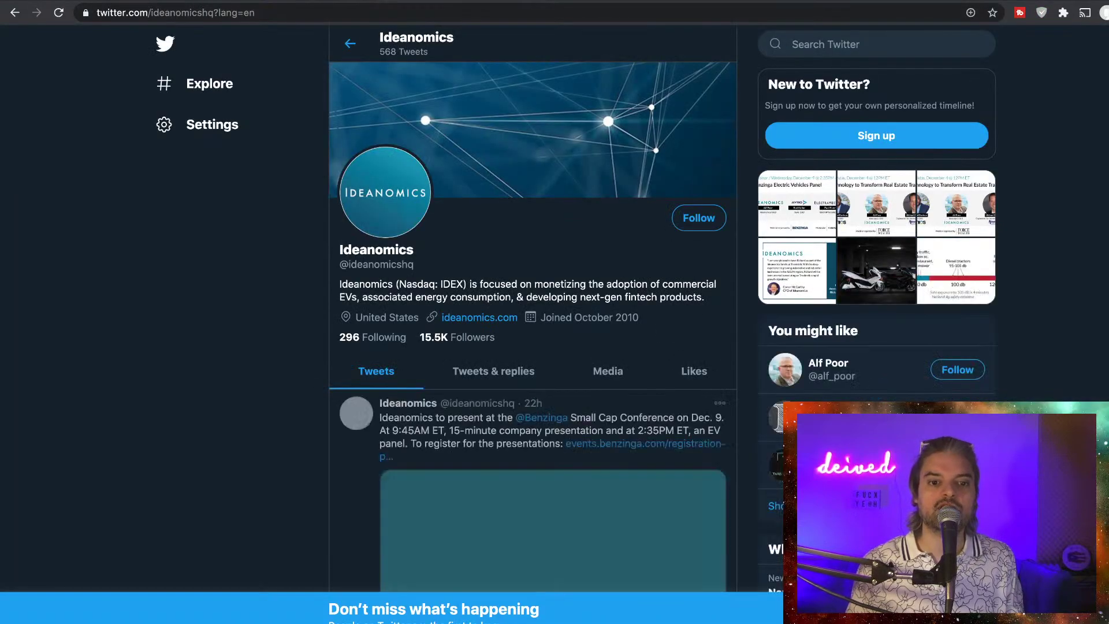
{"action": "scroll", "coordinate": [555, 347], "scroll_direction": "down", "scroll_amount": 1}
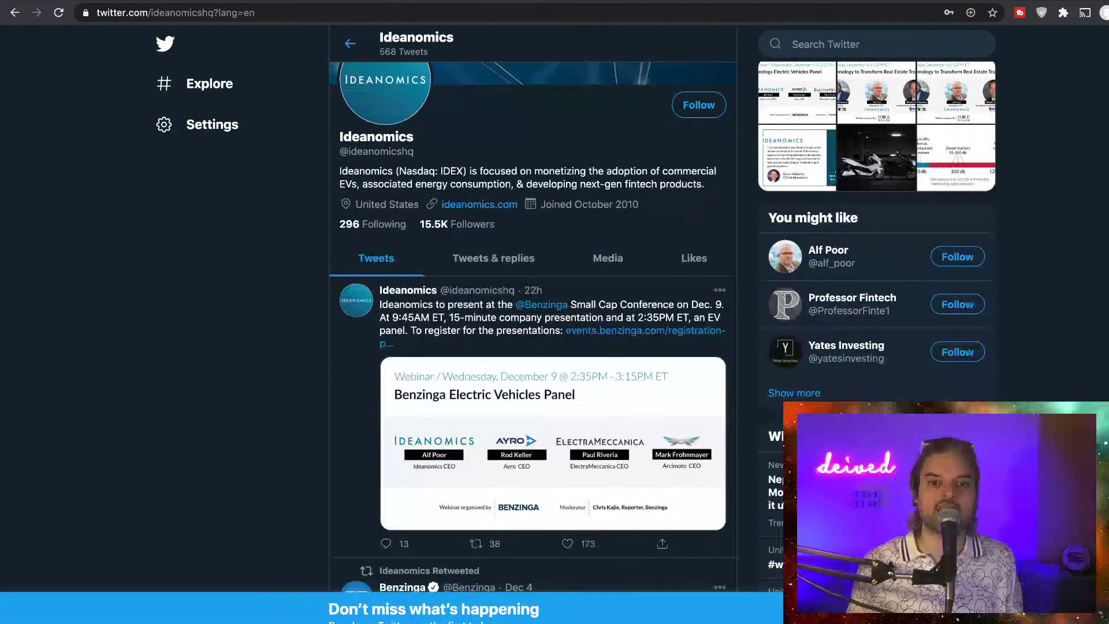
{"action": "scroll", "coordinate": [533, 327], "scroll_direction": "down", "scroll_amount": 2}
{"action": "scroll", "coordinate": [533, 327], "scroll_direction": "down", "scroll_amount": 2}
{"action": "scroll", "coordinate": [533, 327], "scroll_direction": "down", "scroll_amount": 1}
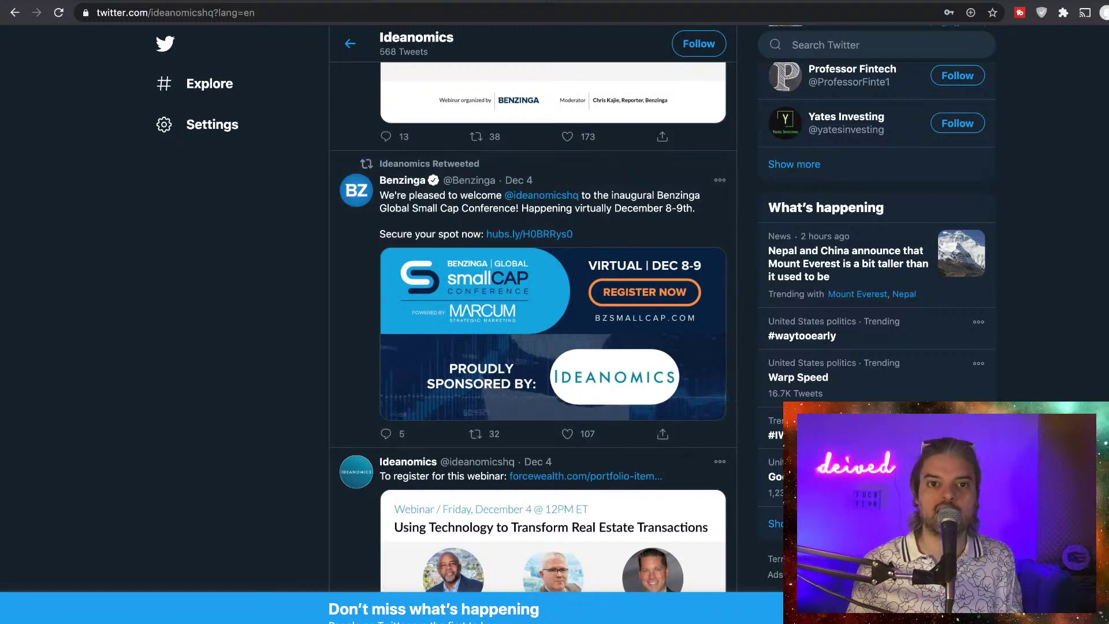
{"action": "scroll", "coordinate": [554, 347], "scroll_direction": "up", "scroll_amount": 3}
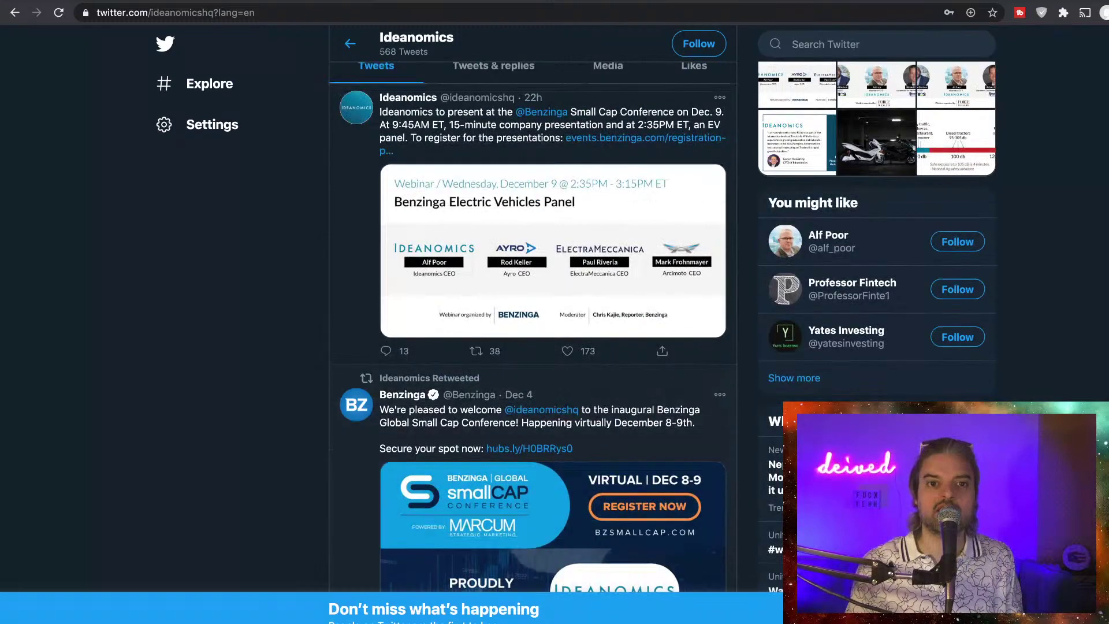
{"action": "scroll", "coordinate": [555, 347], "scroll_direction": "up", "scroll_amount": 1}
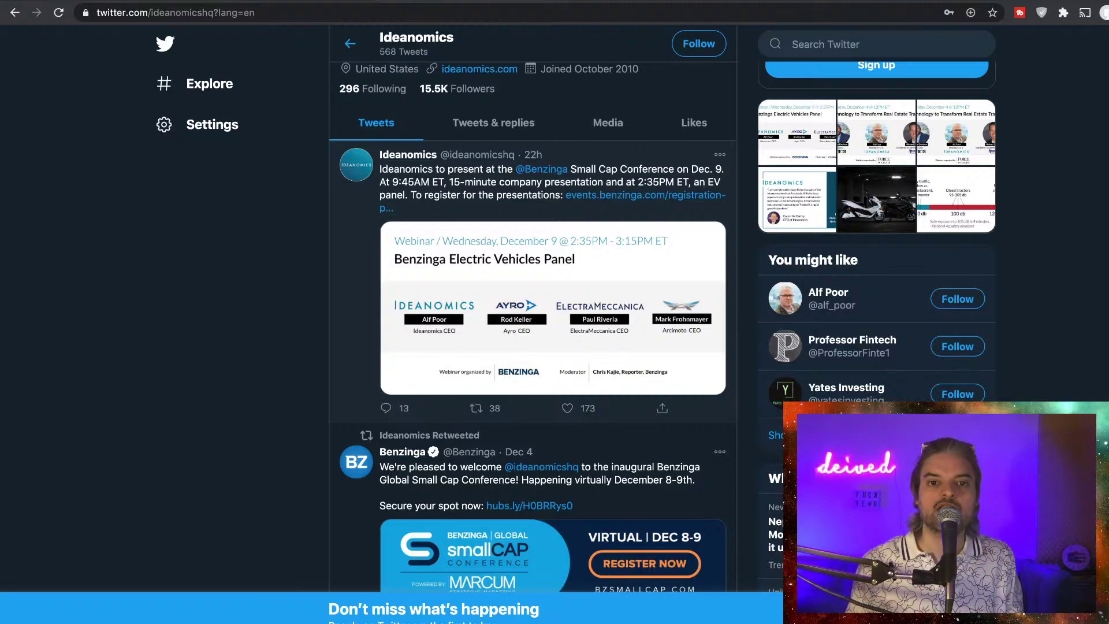
{"action": "scroll", "coordinate": [555, 347], "scroll_direction": "up", "scroll_amount": 1}
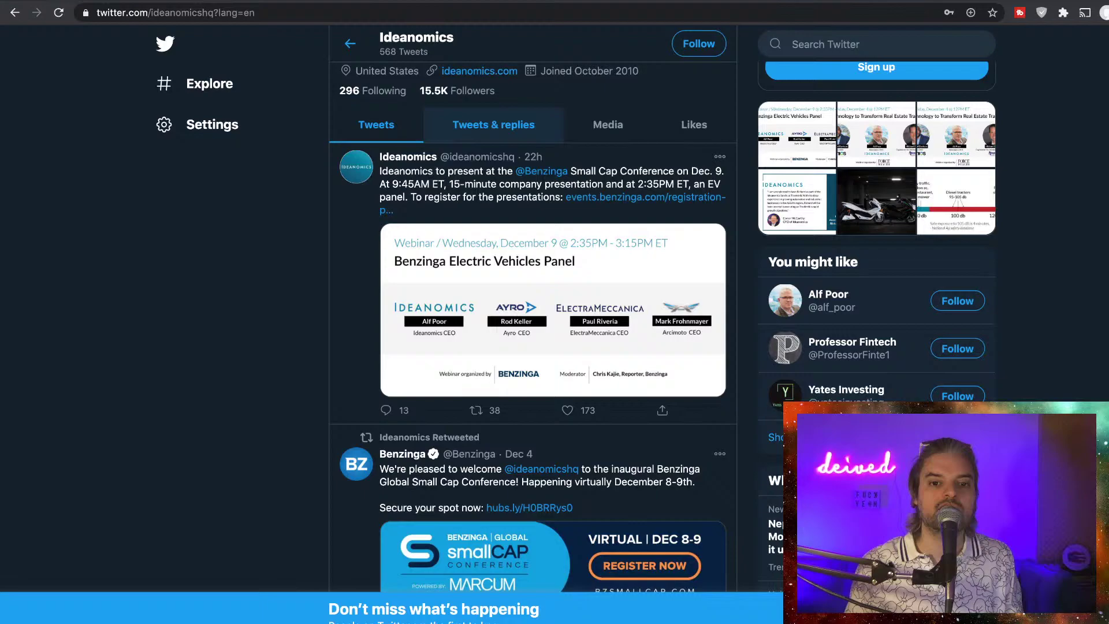
{"action": "scroll", "coordinate": [533, 346], "scroll_direction": "up", "scroll_amount": 3}
{"action": "scroll", "coordinate": [533, 346], "scroll_direction": "down", "scroll_amount": 3}
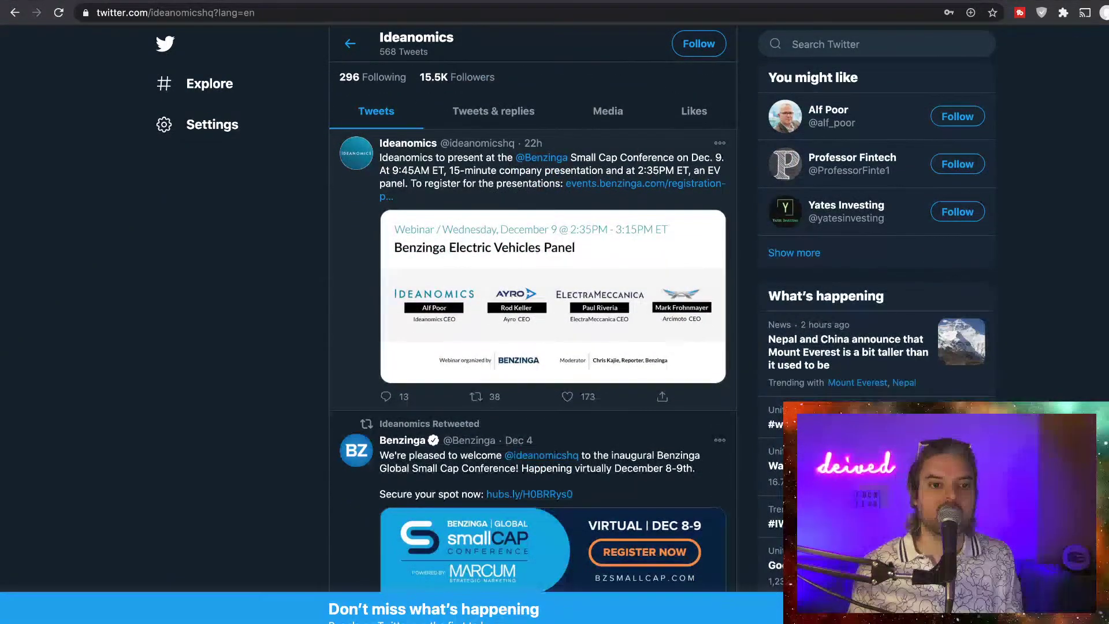
Enlarge the Benzinga Electric Vehicles Panel webinar image in the top Ideanomics tweet
{"action": "left_click", "coordinate": [552, 295]}
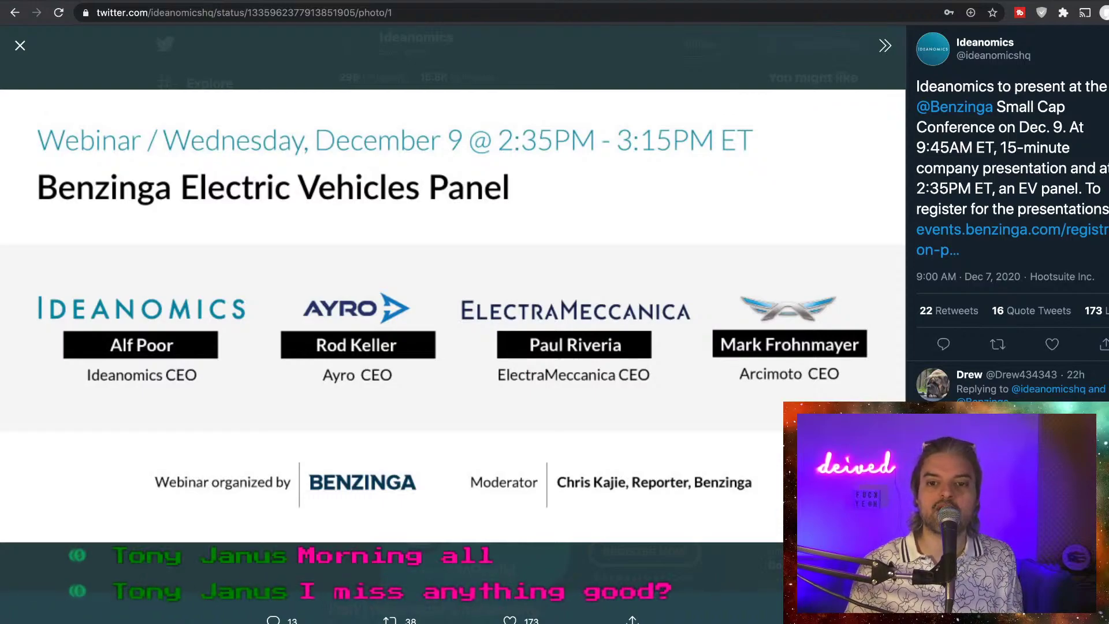
Close the enlarged webinar photo and return to the Ideanomics chart tab in TradingView
{"action": "key", "text": "Escape"}
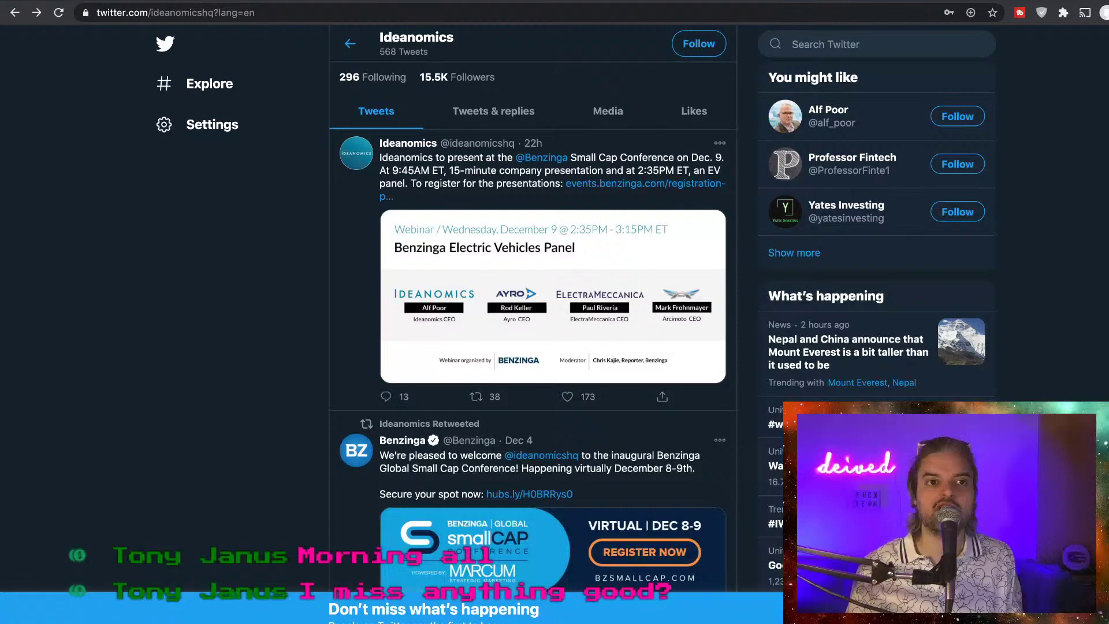
{"action": "key", "text": "ctrl+Tab"}
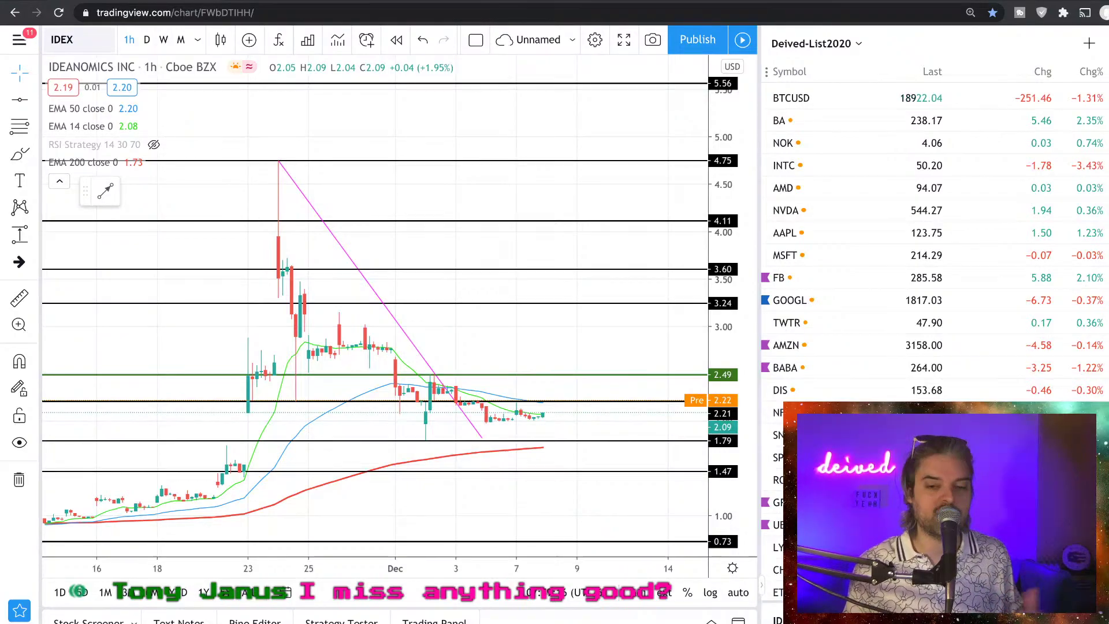
Load the SOLO (Electrameccanica Vehicles) chart from symbol search
{"action": "left_click", "coordinate": [62, 40]}
{"action": "type", "text": "SOLO"}
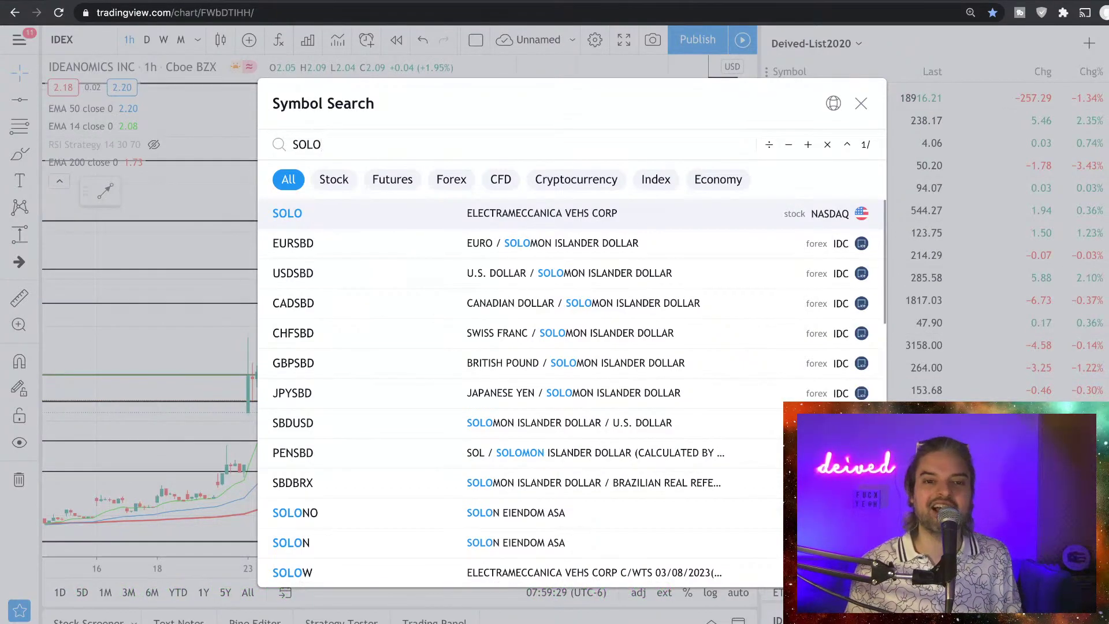
{"action": "key", "text": "Return"}
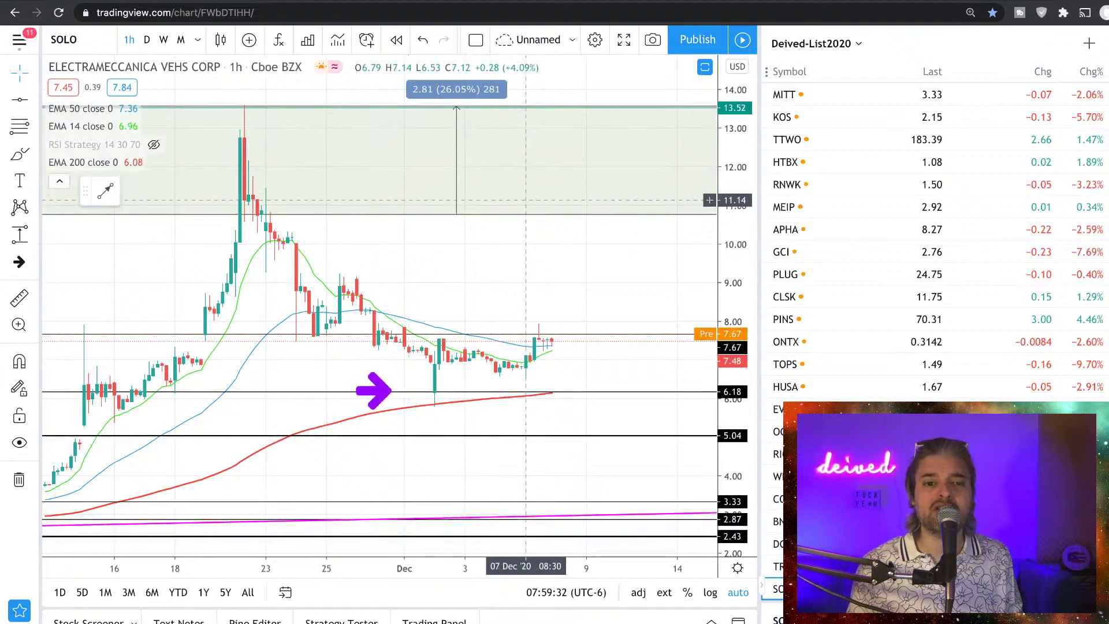
{"action": "scroll", "coordinate": [470, 260], "scroll_direction": "down", "scroll_amount": 2}
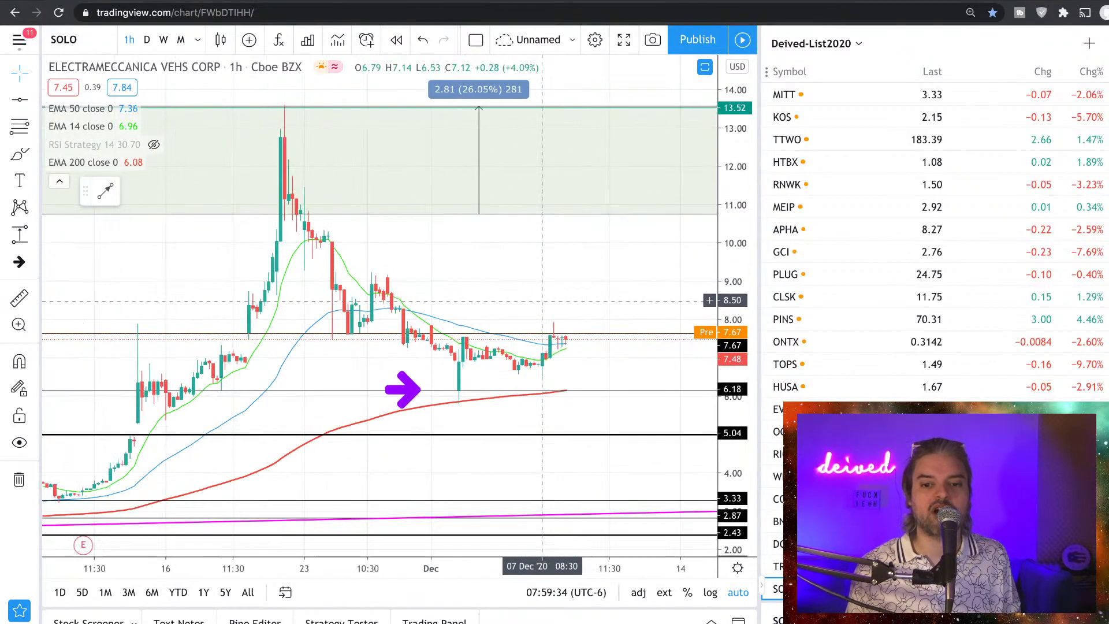
{"action": "scroll", "coordinate": [462, 264], "scroll_direction": "down", "scroll_amount": 2}
{"action": "scroll", "coordinate": [461, 265], "scroll_direction": "up", "scroll_amount": 2}
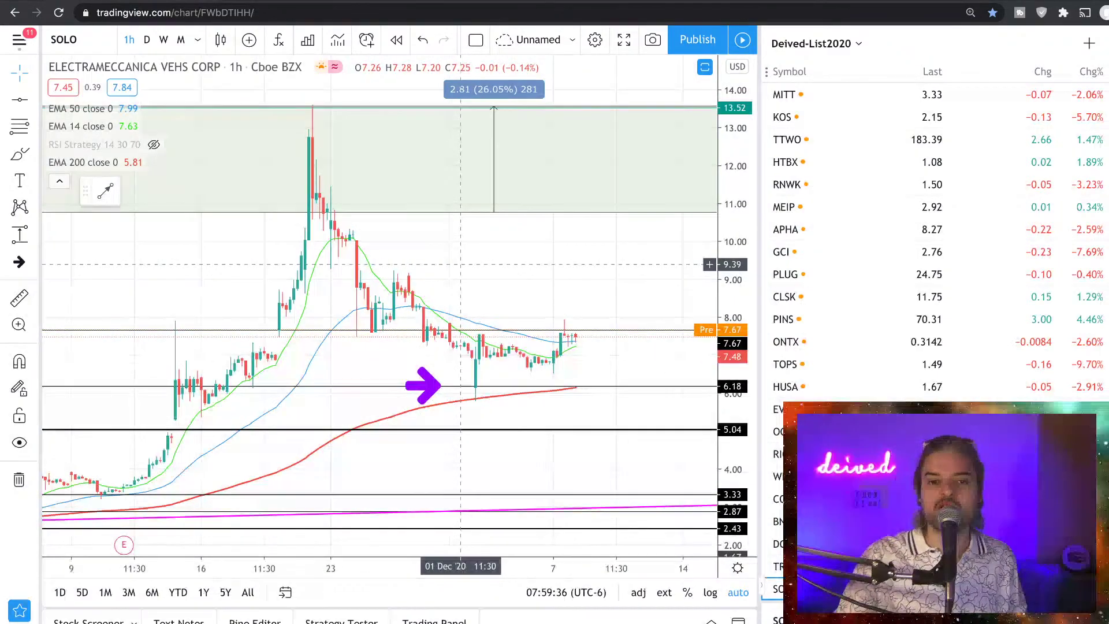
{"action": "scroll", "coordinate": [462, 264], "scroll_direction": "up", "scroll_amount": 2}
{"action": "scroll", "coordinate": [461, 264], "scroll_direction": "up", "scroll_amount": 1}
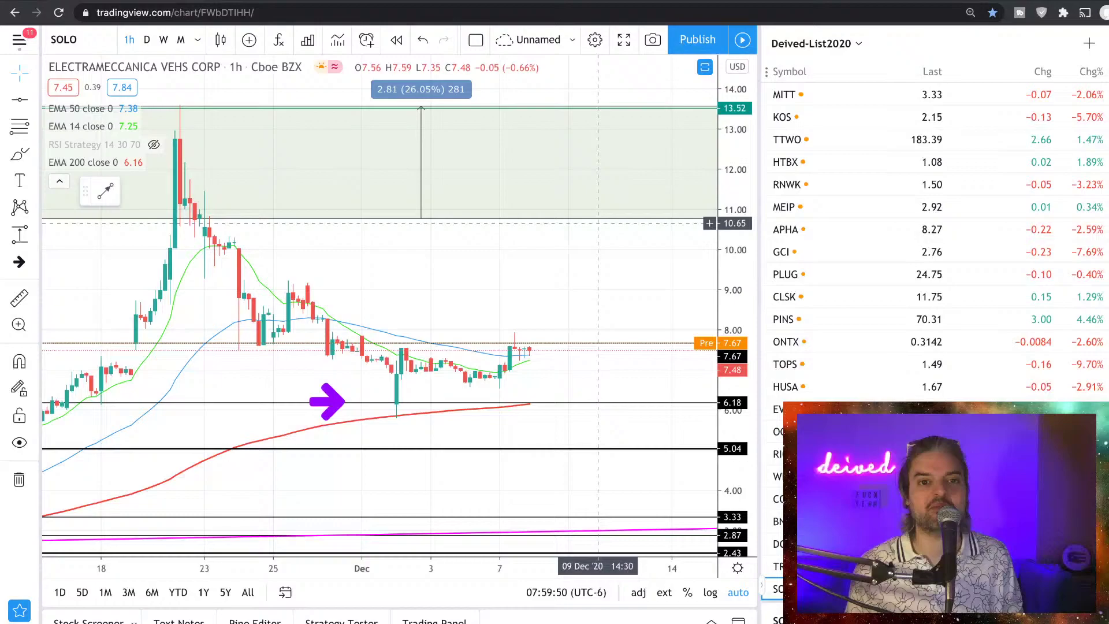
Select the SOLO price-range measurement drawing, then start the switch to daily candles
{"action": "left_click", "coordinate": [421, 132]}
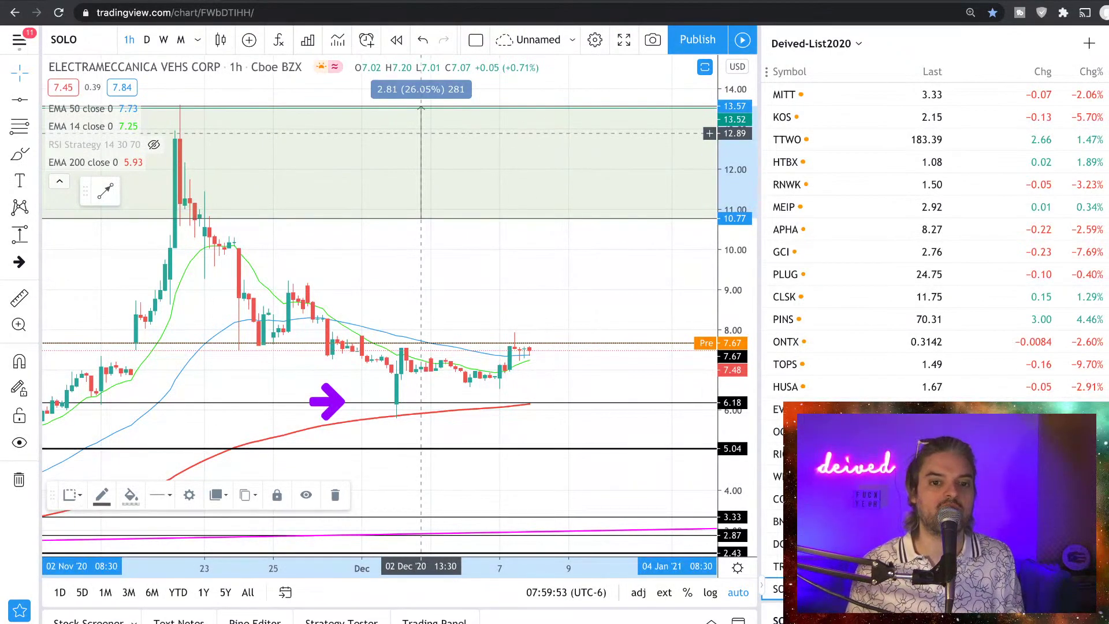
{"action": "key", "text": "Escape"}
{"action": "type", "text": "D"}
Apply the 1D interval, delete the purple arrow, and open ticker search for NNDM
{"action": "key", "text": "Return"}
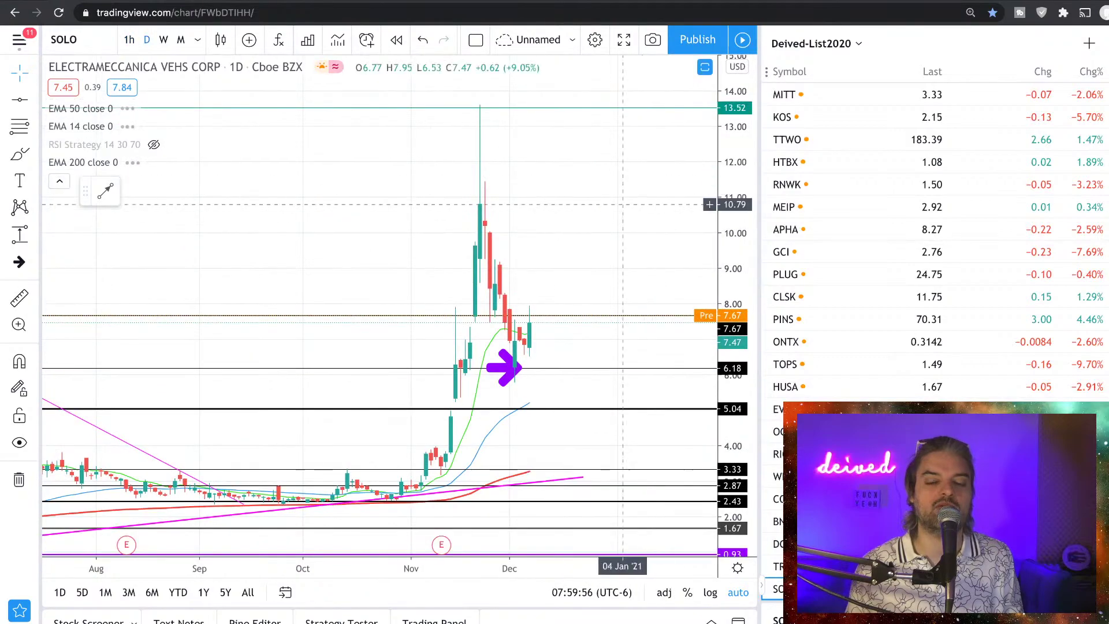
{"action": "scroll", "coordinate": [622, 205], "scroll_direction": "up", "scroll_amount": 3}
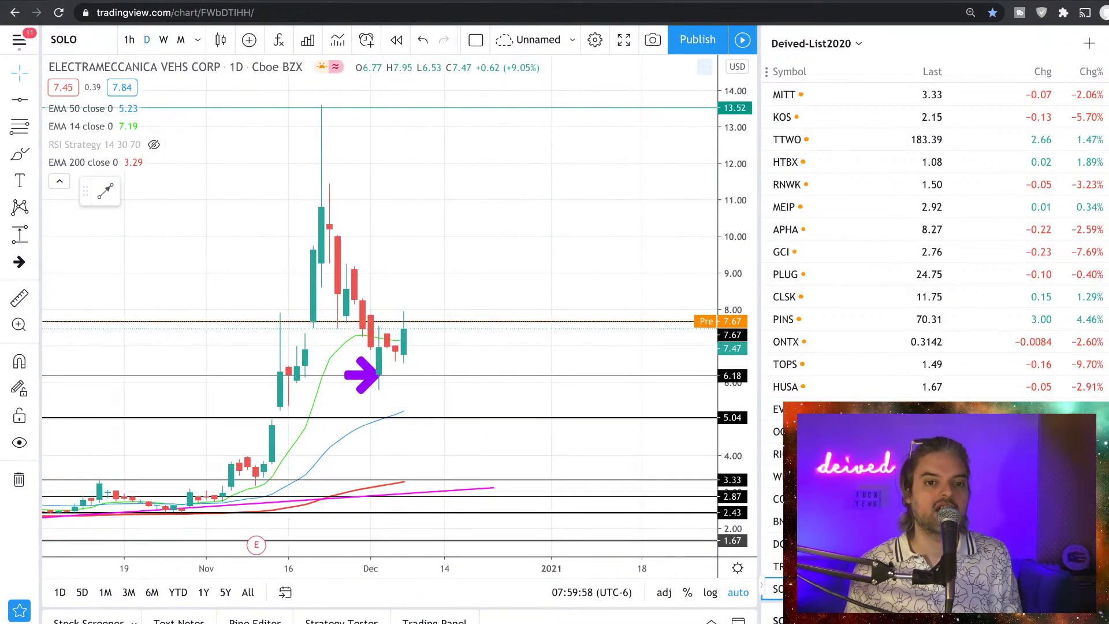
{"action": "left_click", "coordinate": [354, 353]}
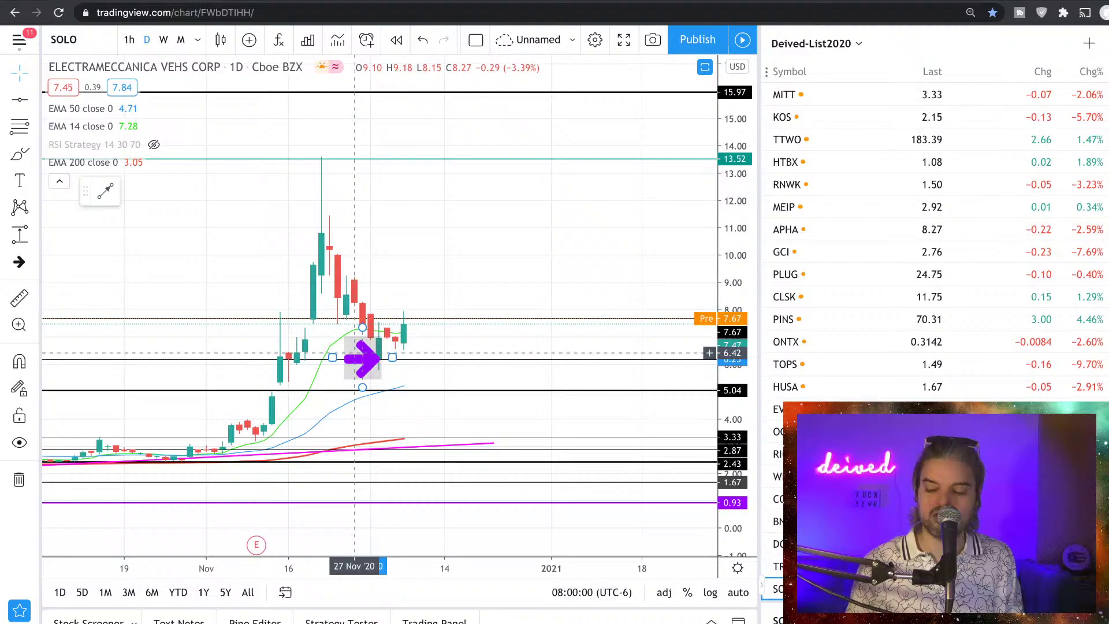
{"action": "left_click_drag", "start_coordinate": [355, 353], "coordinate": [313, 347]}
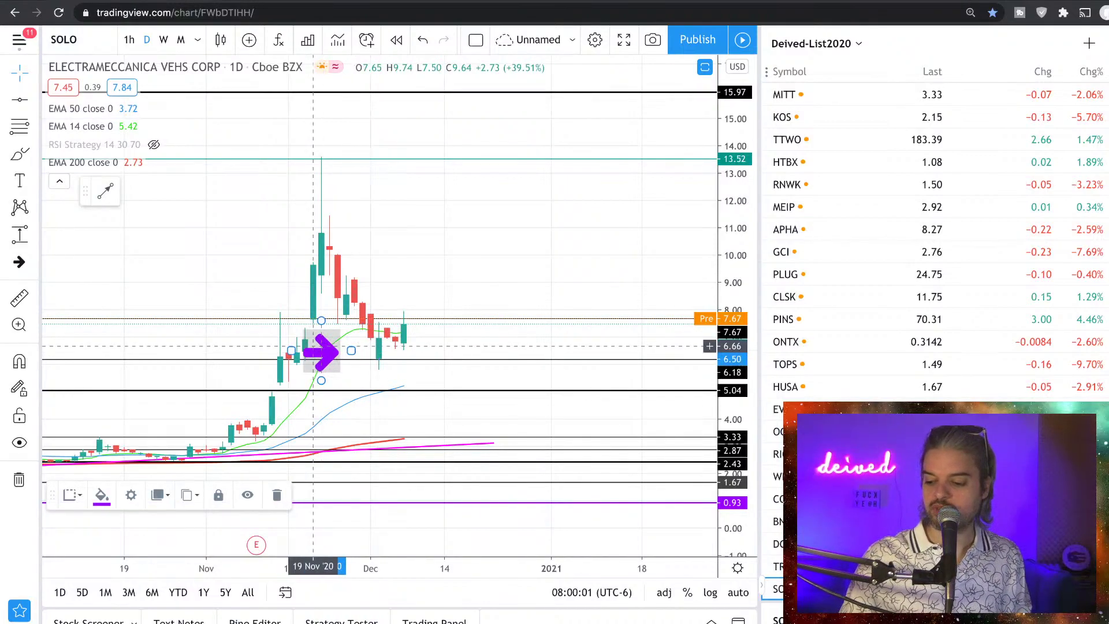
{"action": "key", "text": "Delete"}
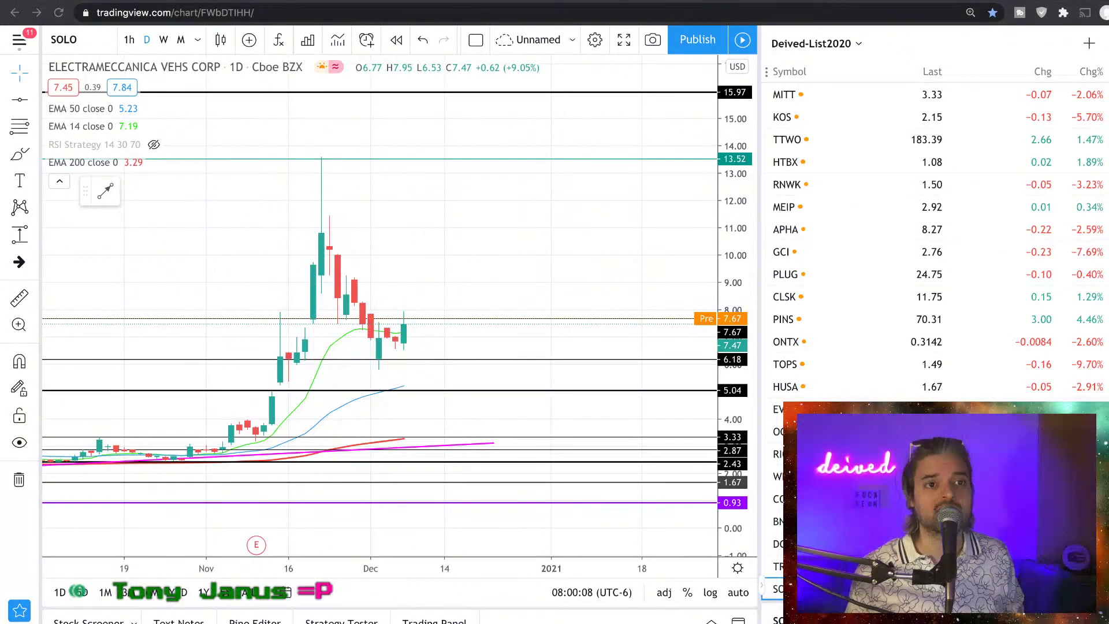
{"action": "left_click", "coordinate": [63, 39]}
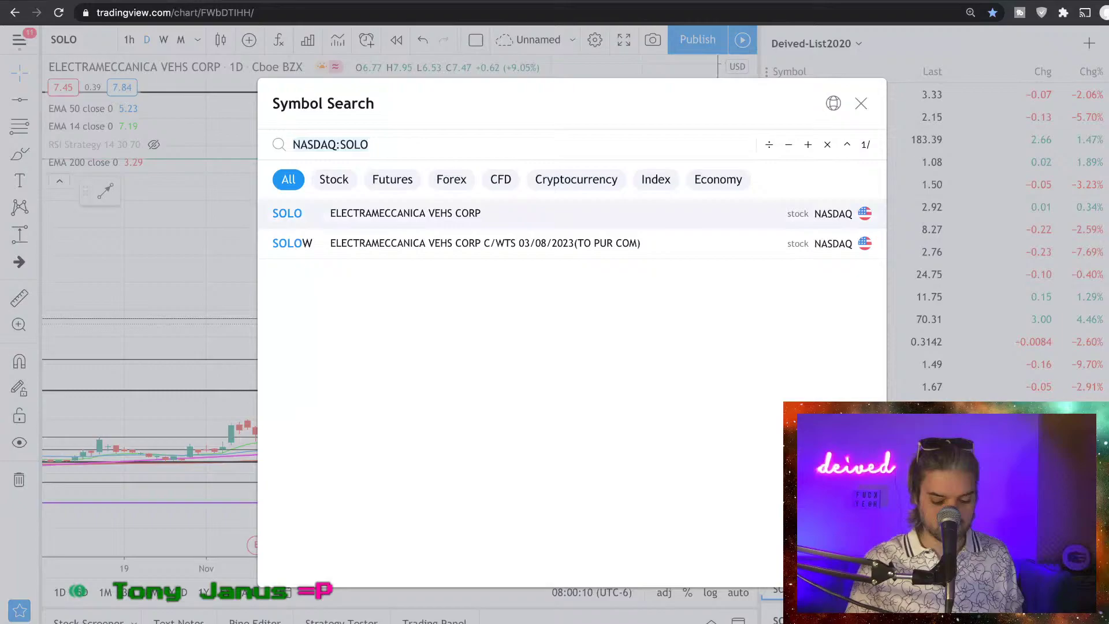
{"action": "type", "text": "NNDM"}
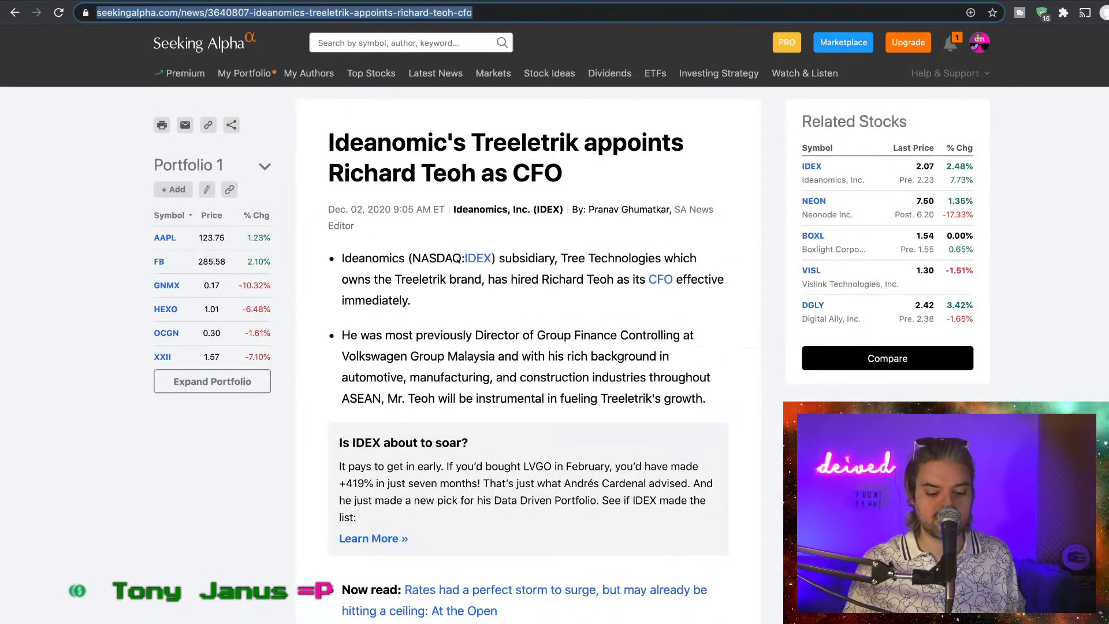
Search Seeking Alpha for 'nndm' to load the Nano Dimension summary page
{"action": "left_click", "coordinate": [407, 42]}
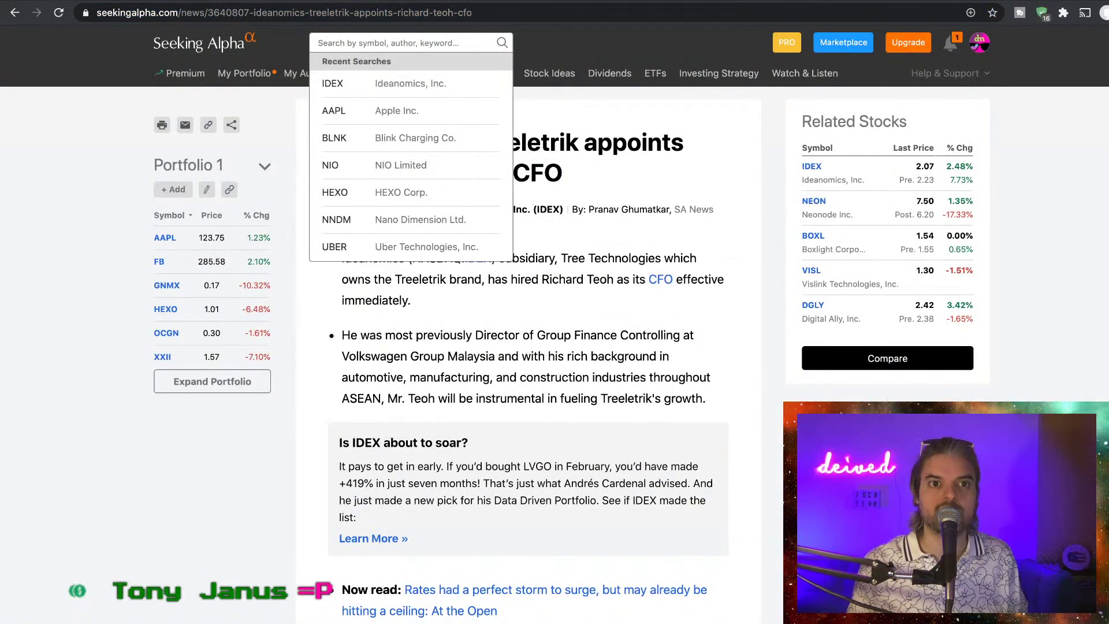
{"action": "type", "text": "nndm"}
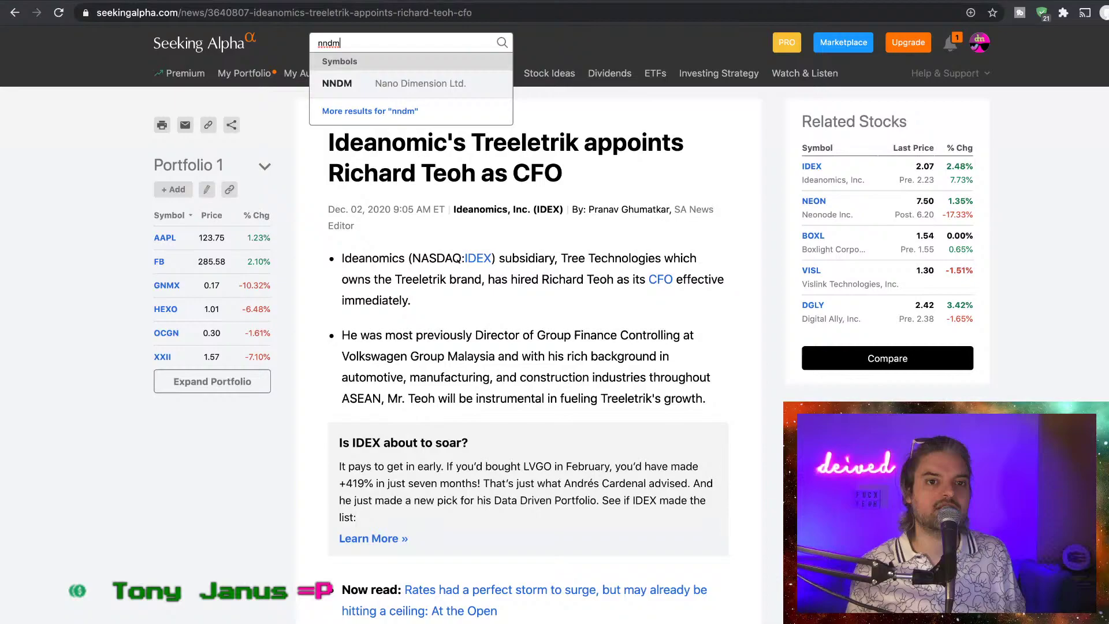
{"action": "key", "text": "Return"}
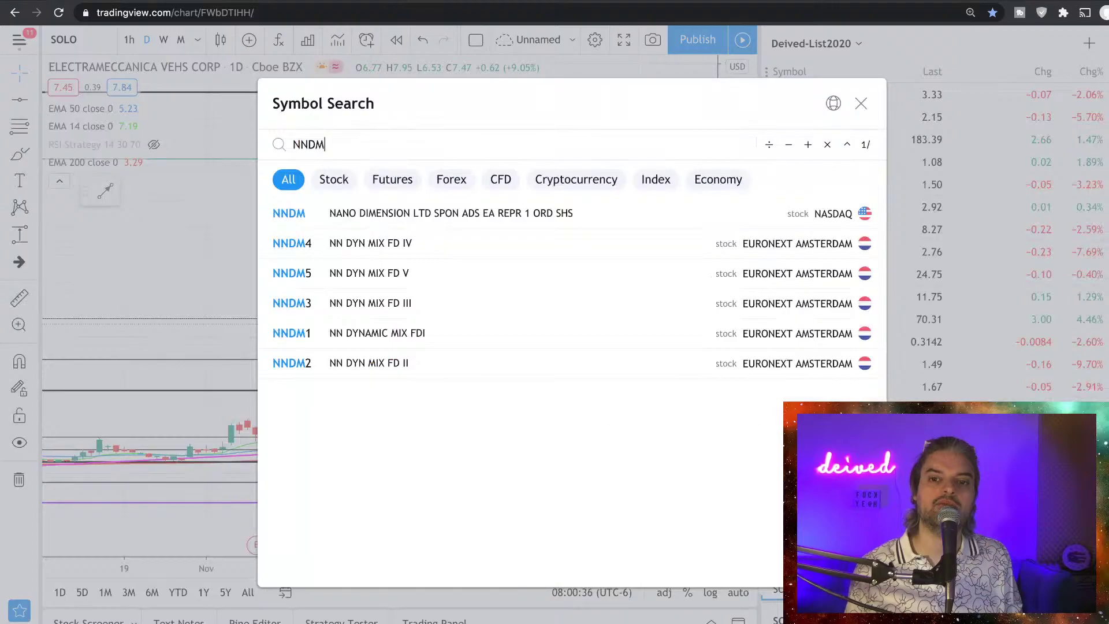
Load the NNDM NASDAQ chart and pan to show more November daily candles
{"action": "left_click", "coordinate": [411, 208]}
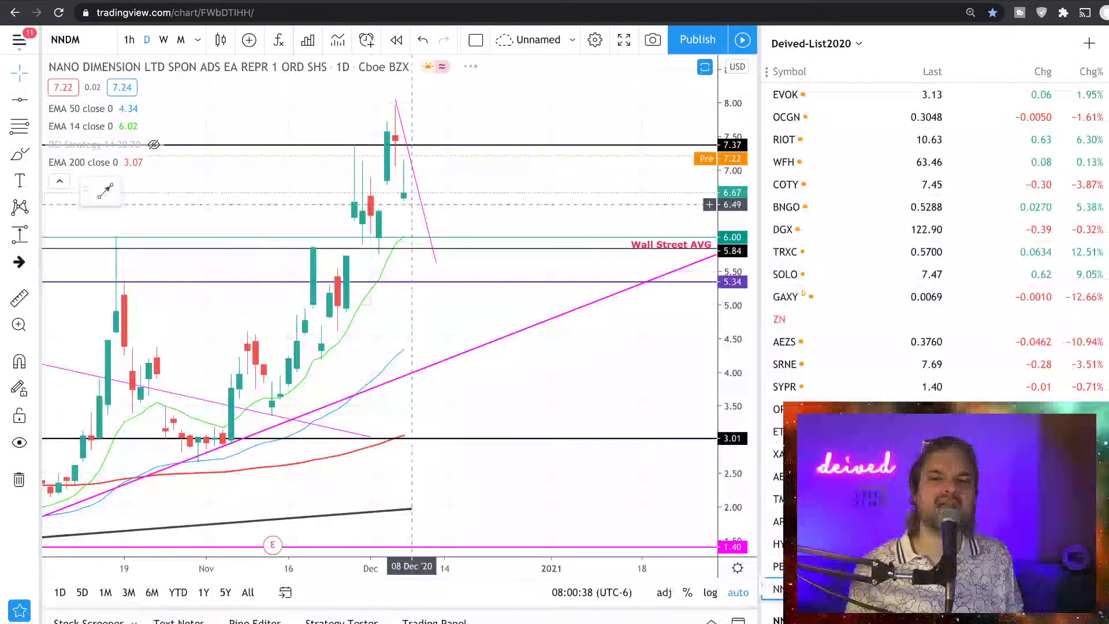
{"action": "scroll", "coordinate": [411, 205], "scroll_direction": "right", "scroll_amount": 5}
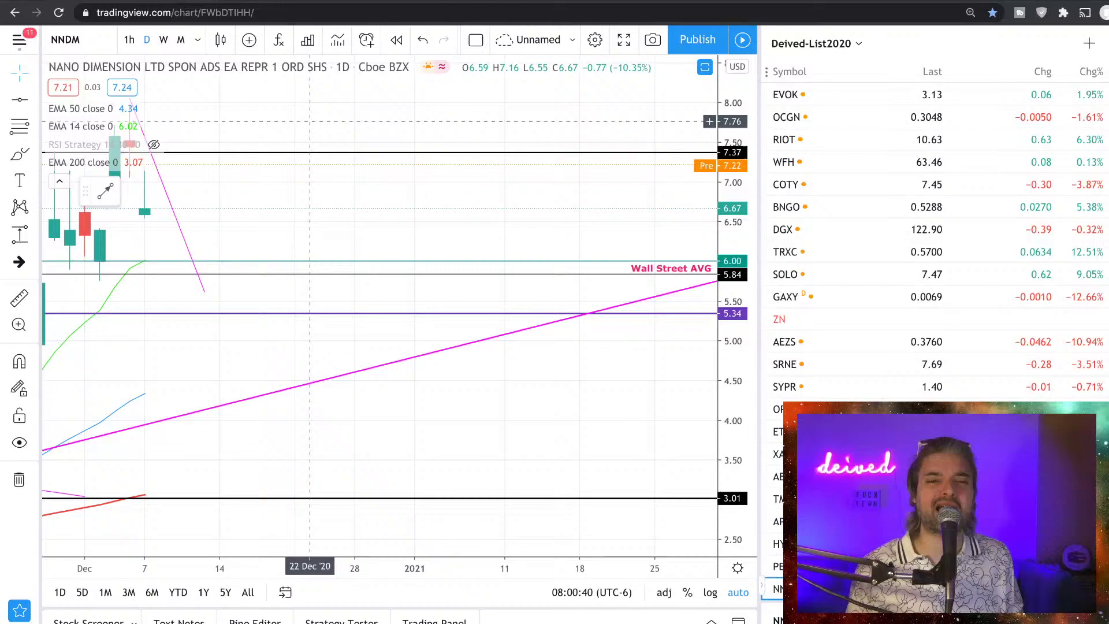
{"action": "scroll", "coordinate": [309, 122], "scroll_direction": "left", "scroll_amount": 5}
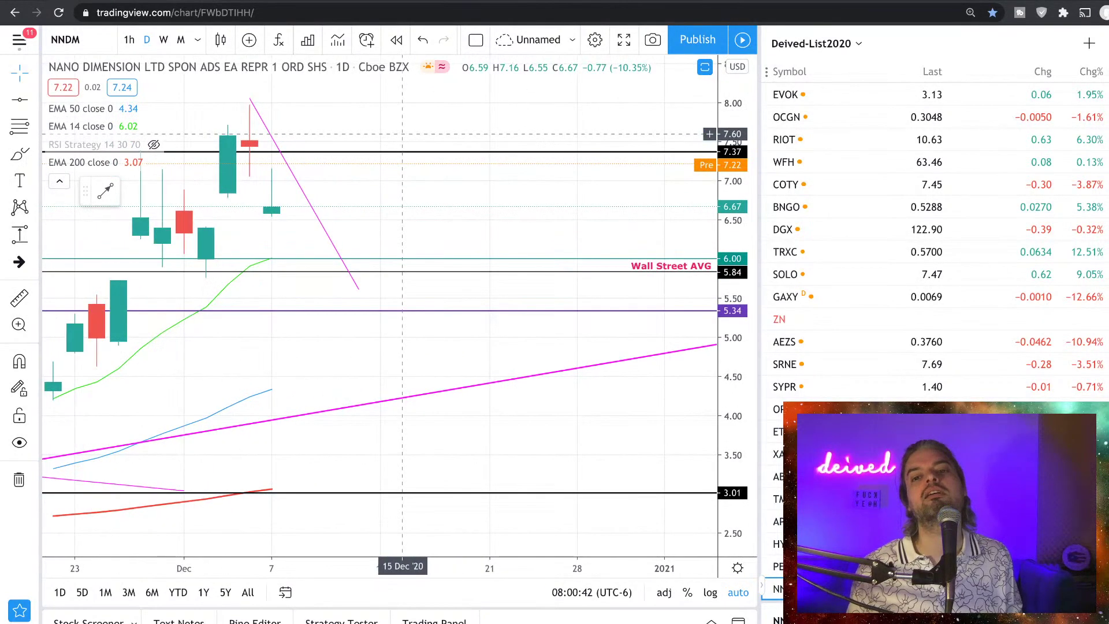
{"action": "left_click_drag", "start_coordinate": [401, 134], "coordinate": [528, 147]}
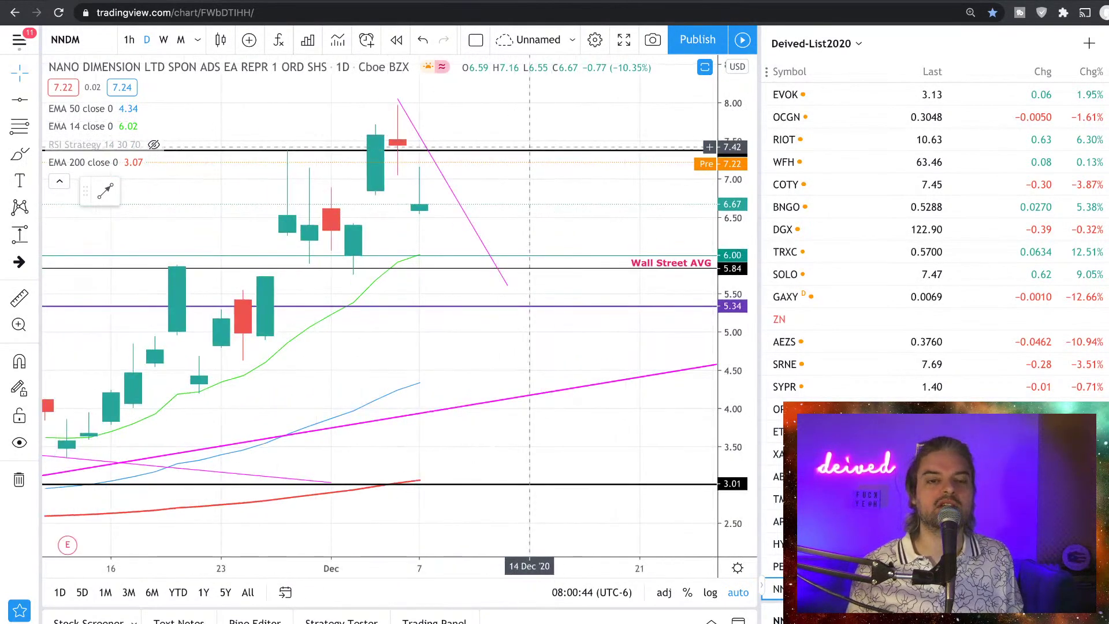